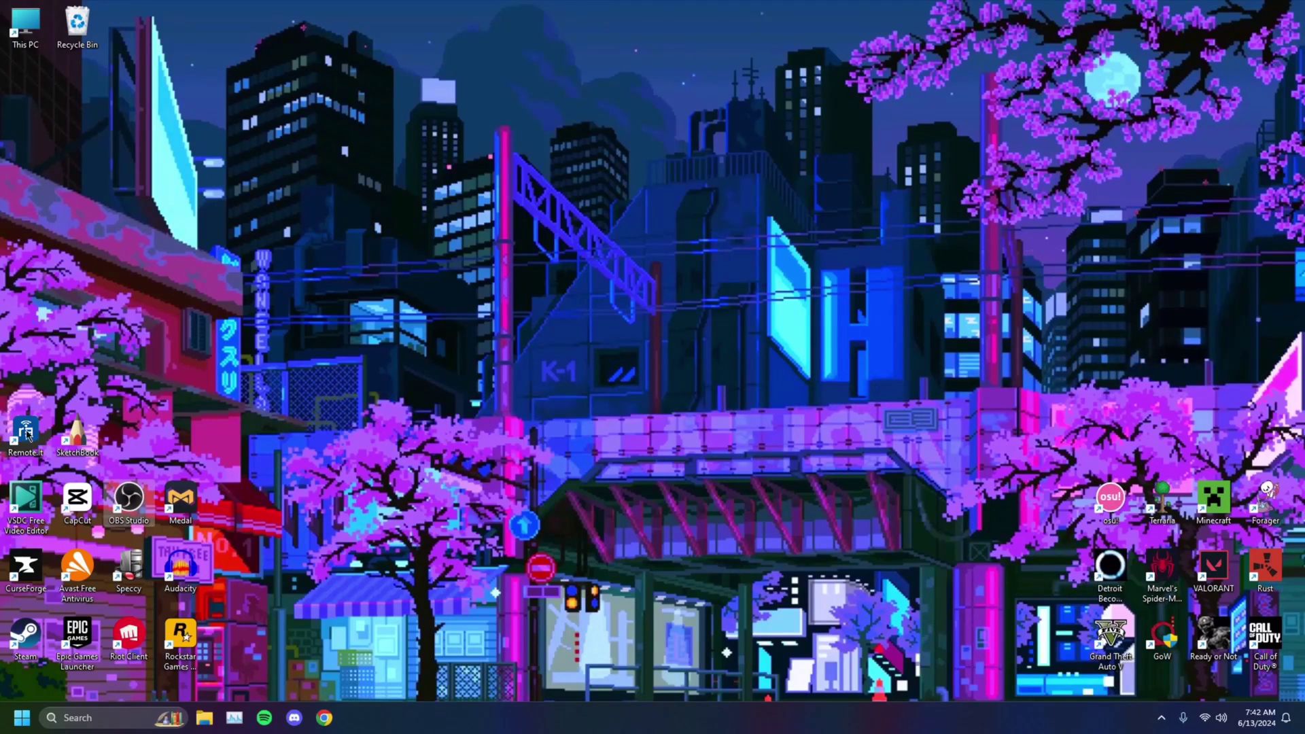
# Move the Remote.It shortcut to the desktop centre and open its Compatibility properties.
pyautogui.moveTo(27, 435); pyautogui.dragTo(610, 316)
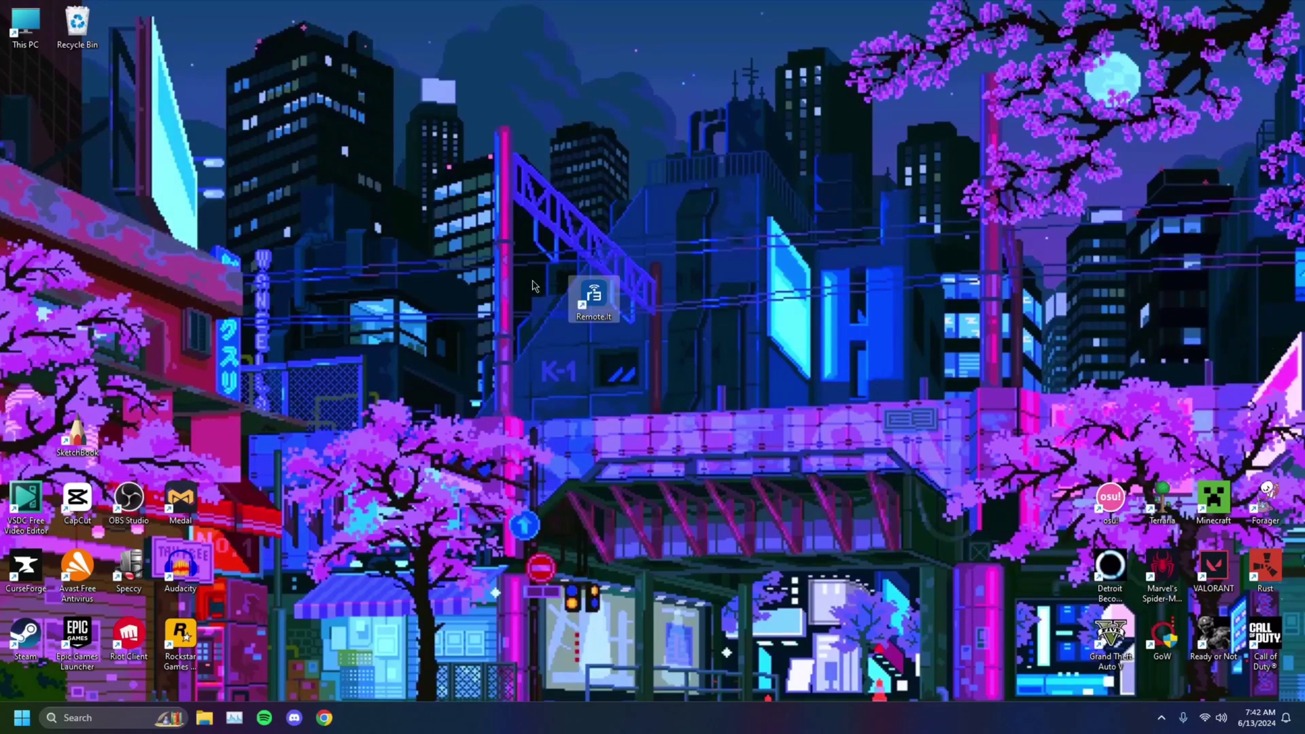
pyautogui.rightClick(596, 301)
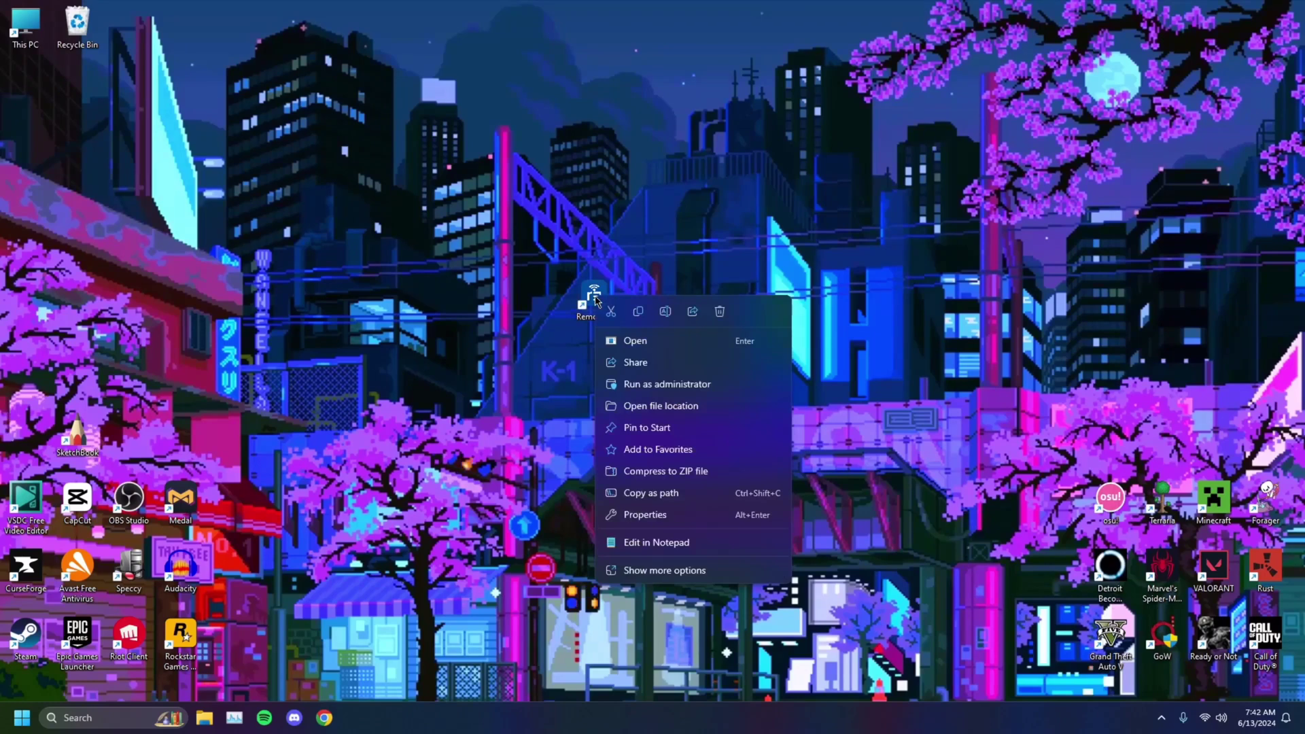
pyautogui.click(645, 515)
pyautogui.moveTo(672, 308); pyautogui.dragTo(585, 166)
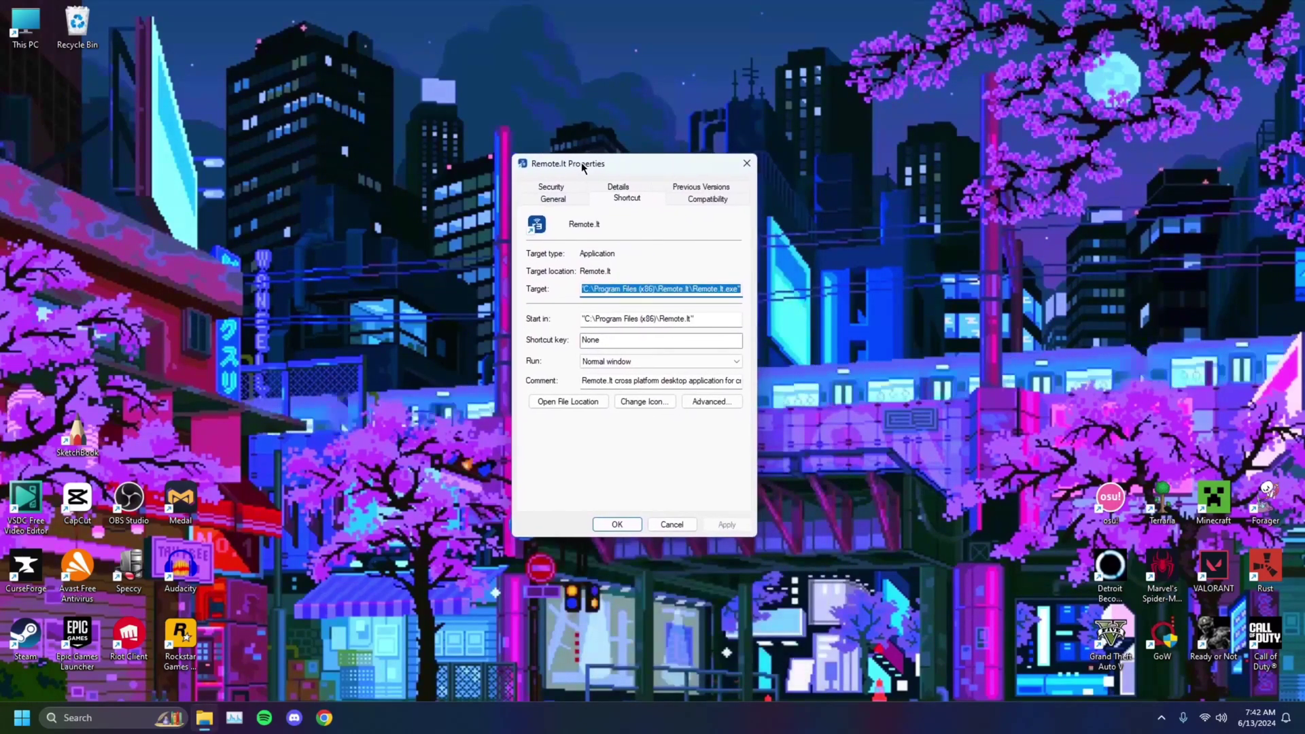
pyautogui.click(692, 201)
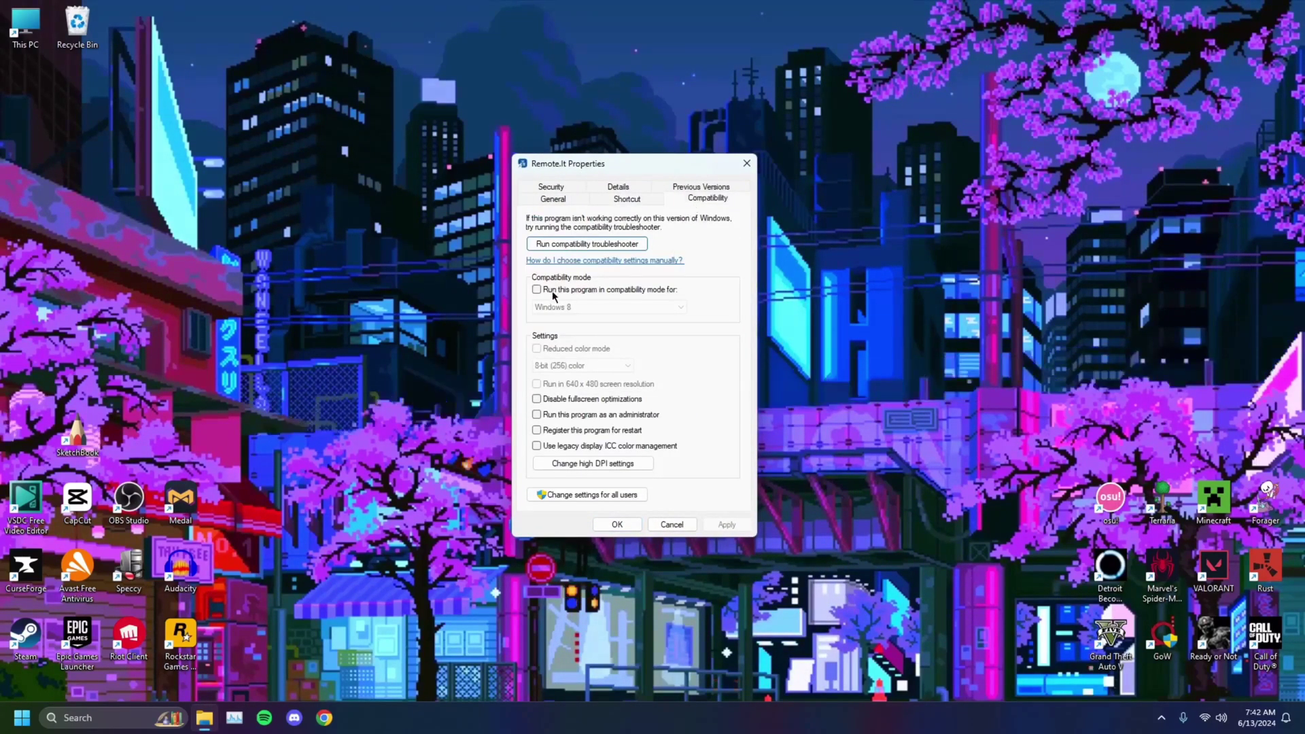
# Run the Remote.It shortcut in compatibility mode for Windows 8 and save the setting.
pyautogui.click(628, 291)
pyautogui.click(602, 307)
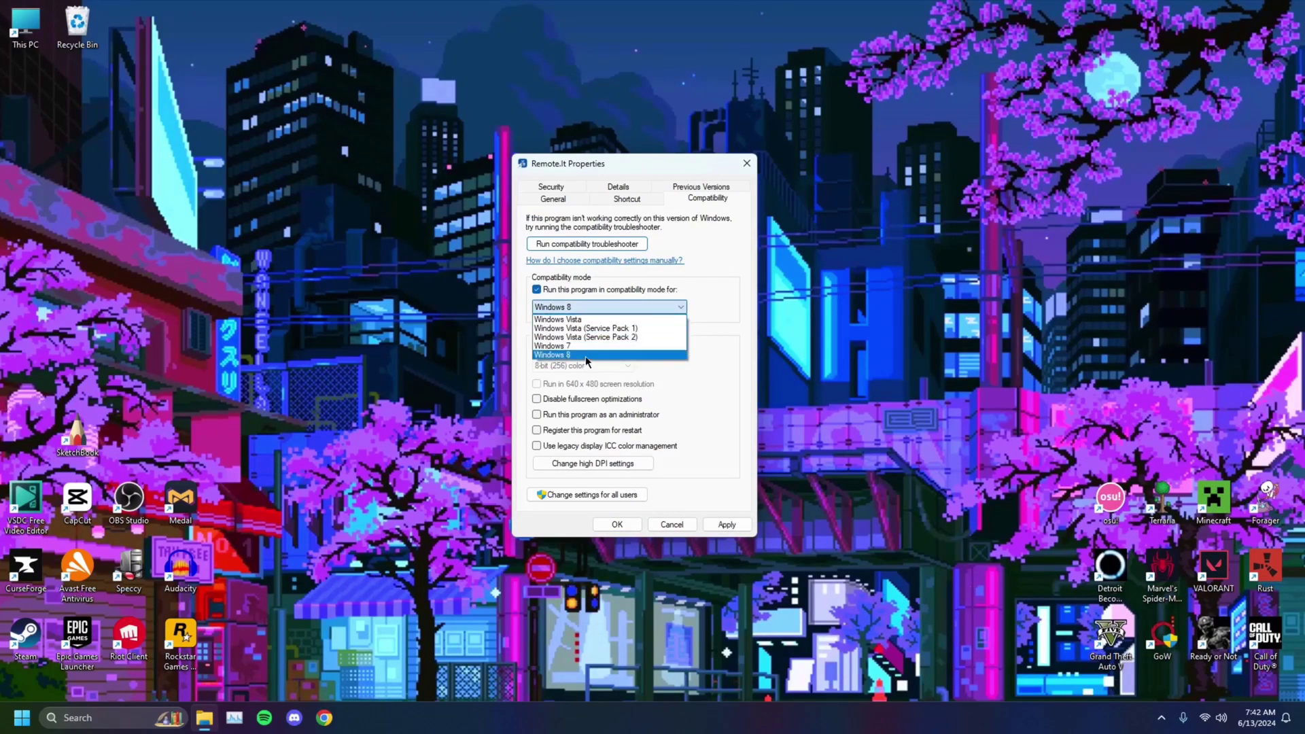
pyautogui.click(585, 356)
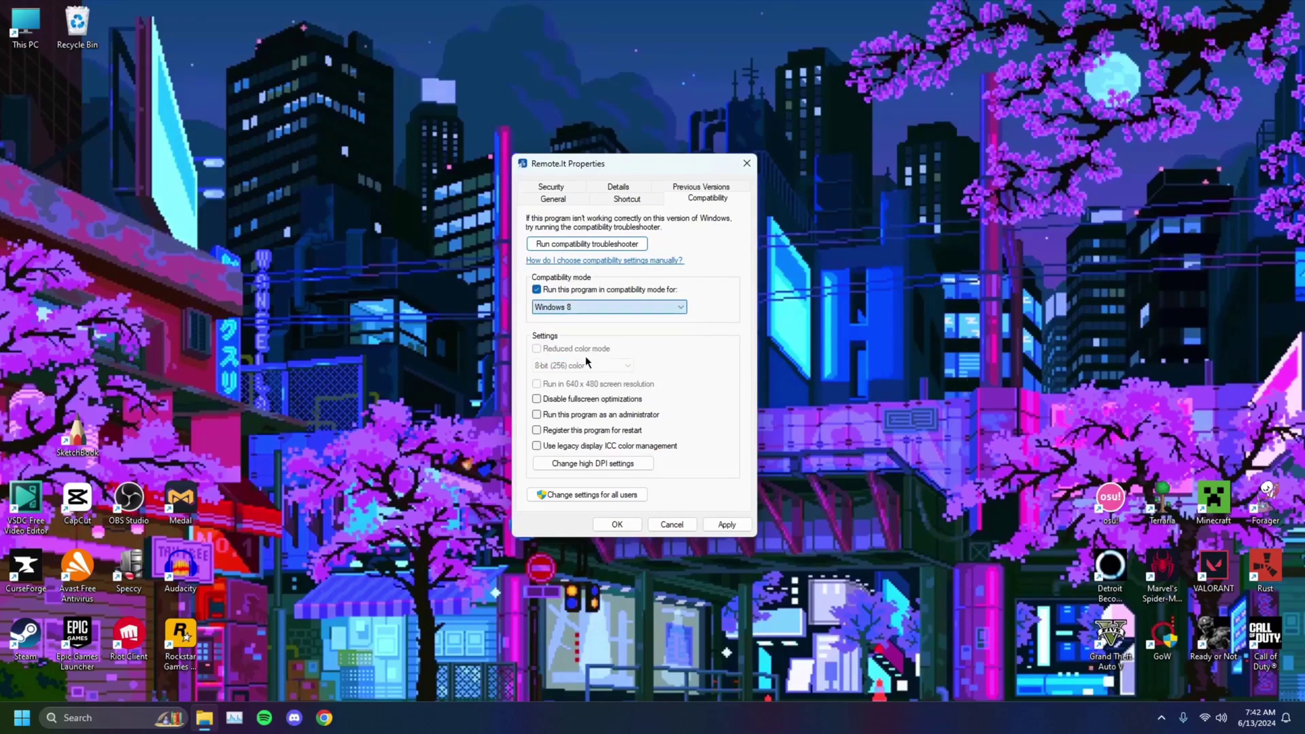
pyautogui.click(593, 308)
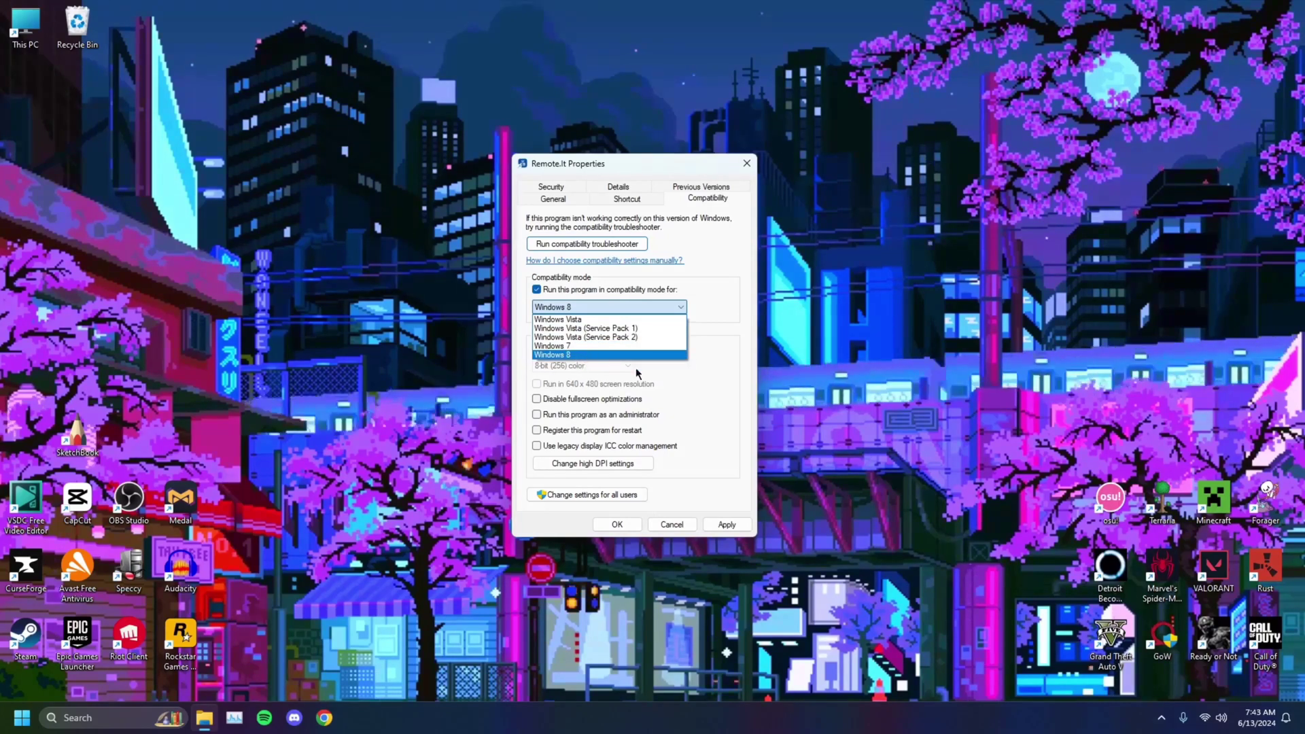
pyautogui.click(697, 378)
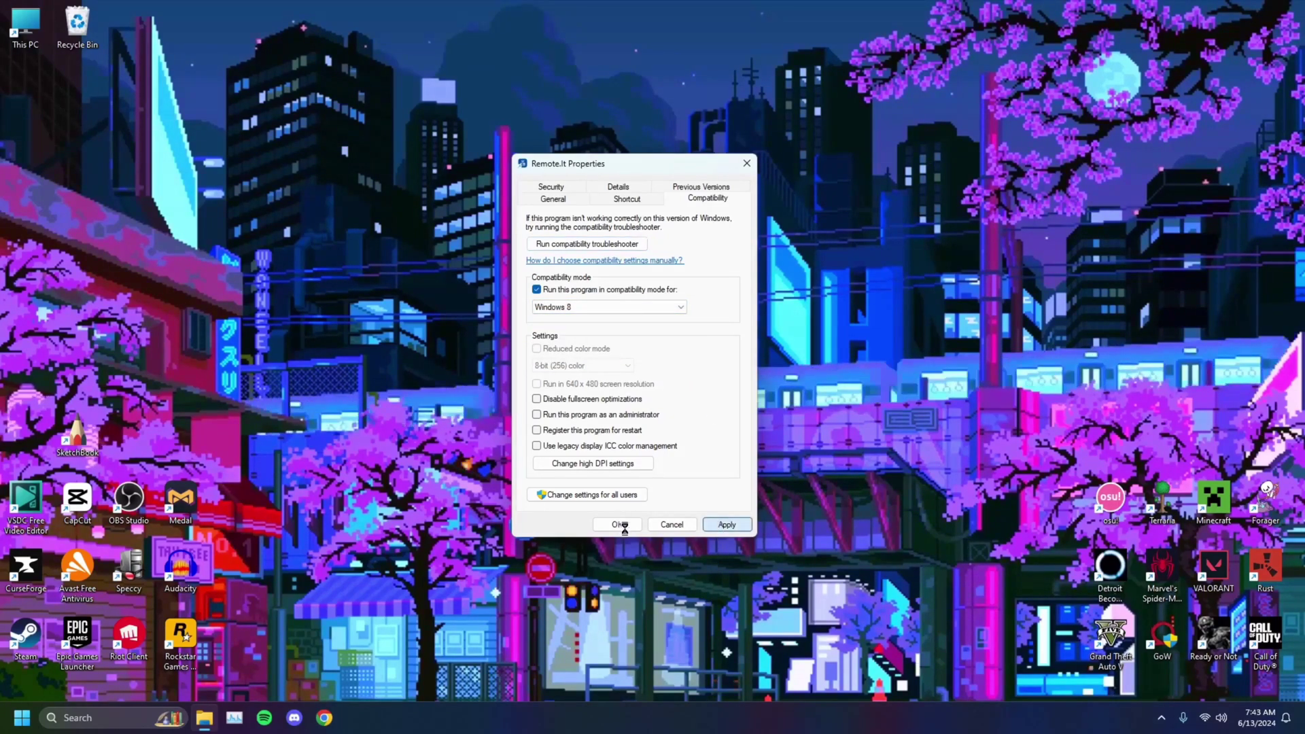
pyautogui.click(726, 524)
pyautogui.click(624, 528)
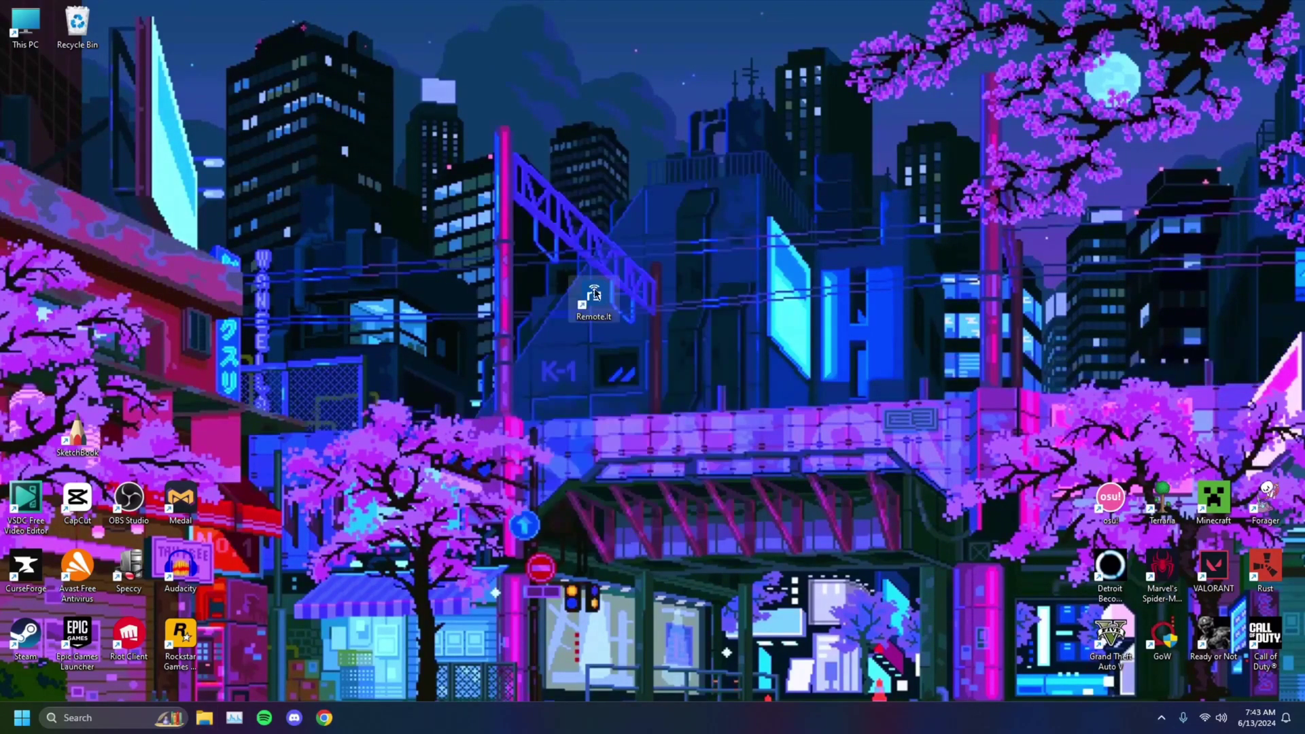
pyautogui.rightClick(597, 299)
# Open the Remote.It Compatibility tab, close Properties, then reopen it on the Compatibility tab.
pyautogui.click(645, 518)
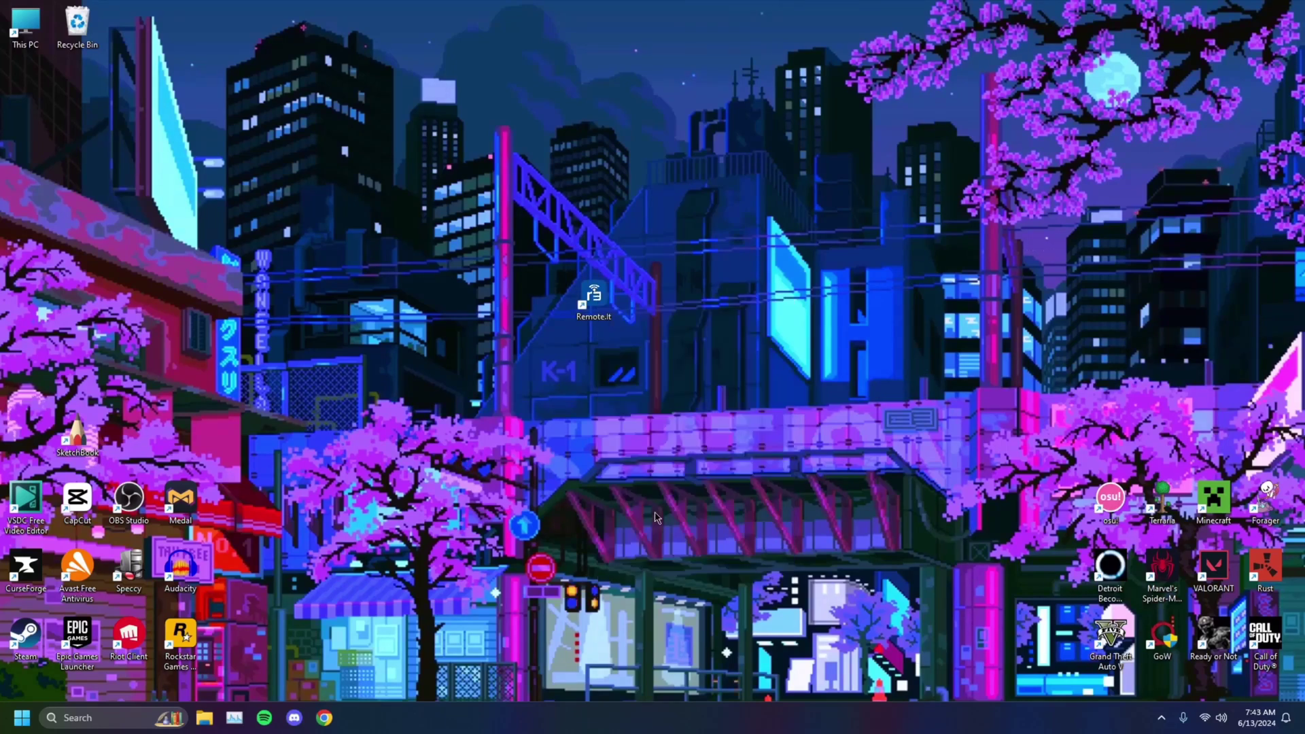
pyautogui.moveTo(751, 309); pyautogui.dragTo(628, 194)
pyautogui.click(677, 225)
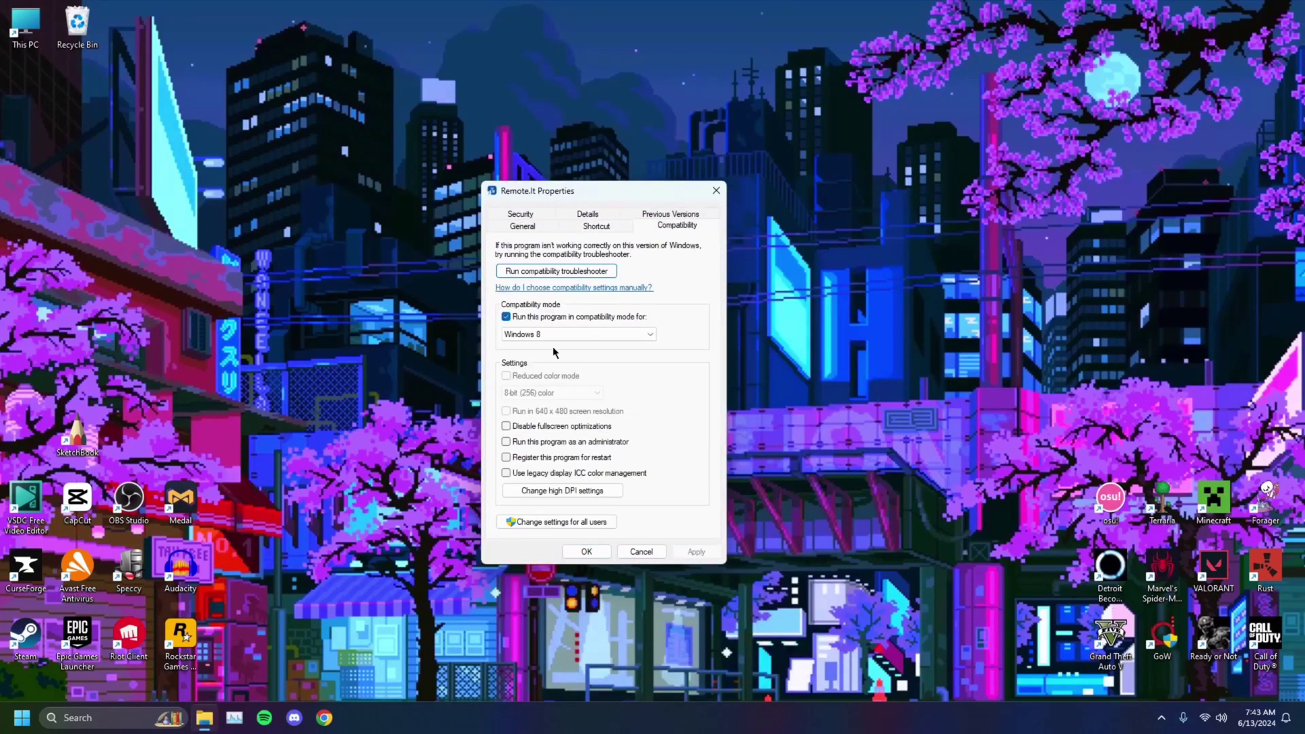
pyautogui.click(585, 551)
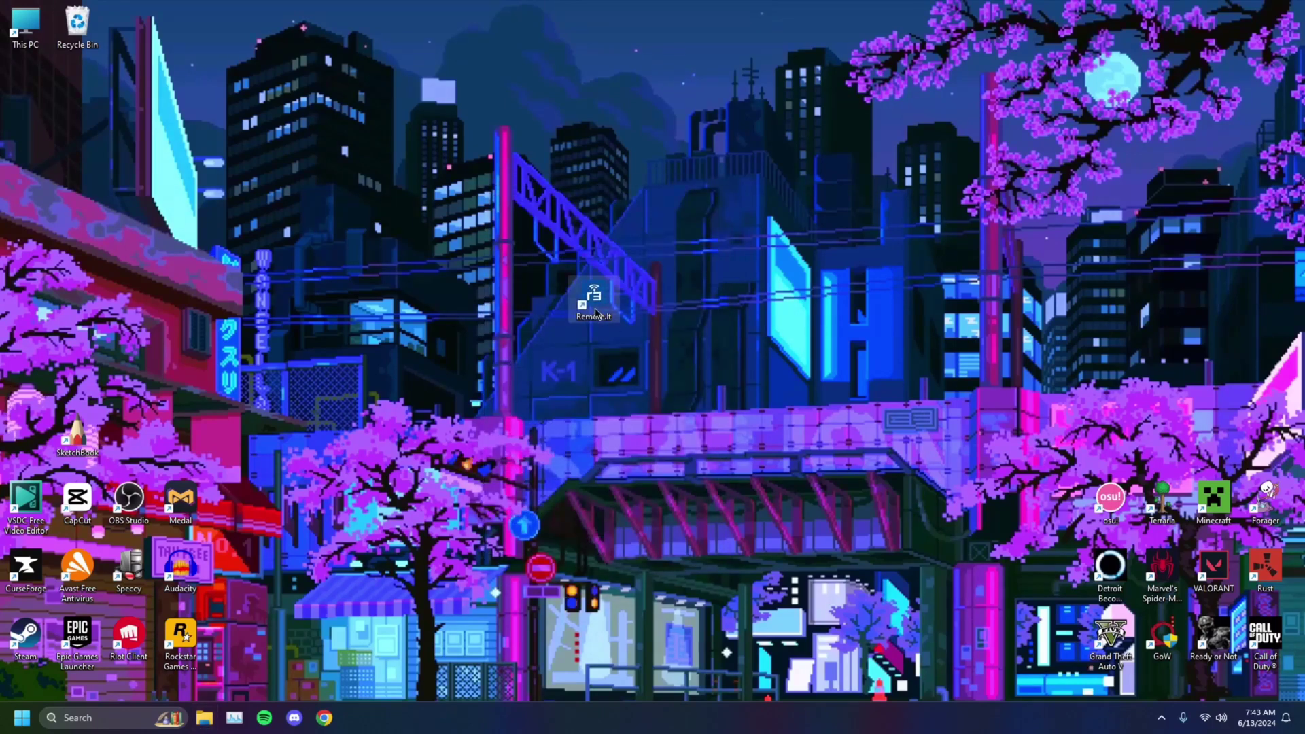
pyautogui.rightClick(595, 307)
pyautogui.click(645, 527)
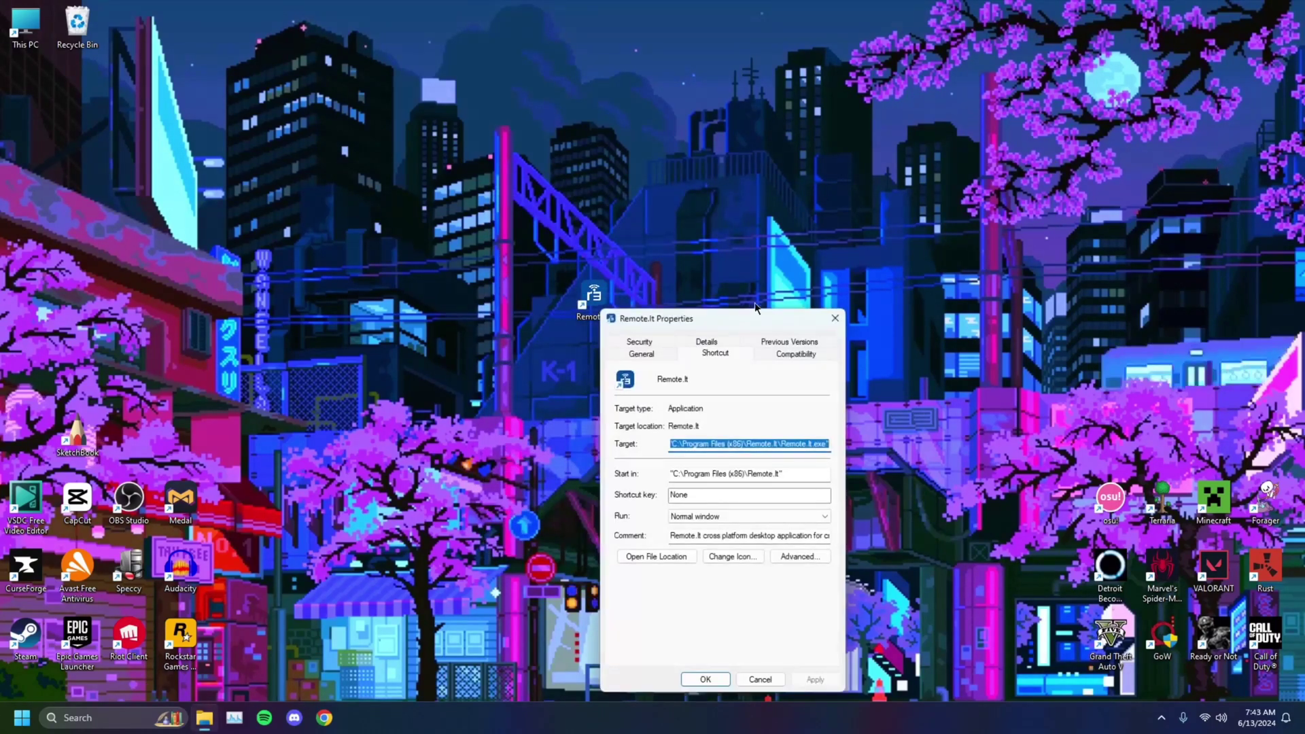
pyautogui.click(670, 217)
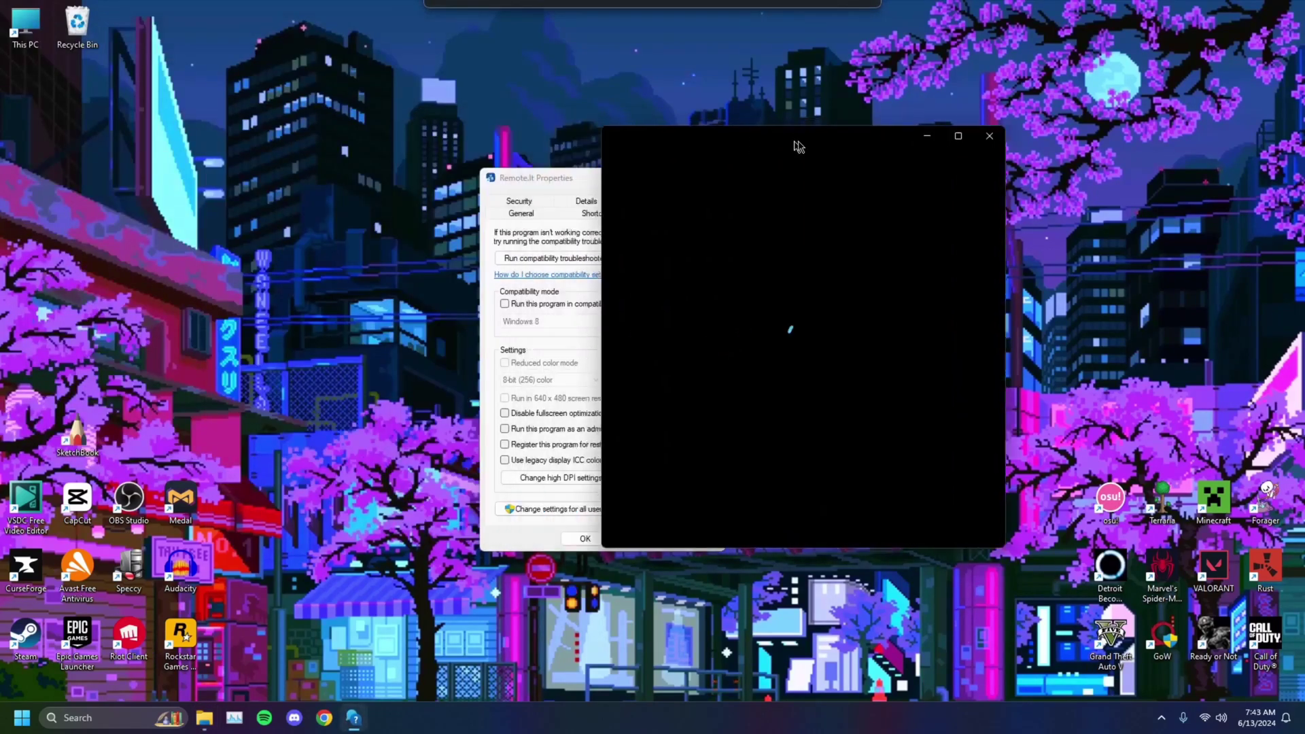
# Move the Properties dialog aside and confirm troubleshooting the Remote.It executable.
pyautogui.click(542, 161)
pyautogui.moveTo(542, 161); pyautogui.dragTo(459, 131)
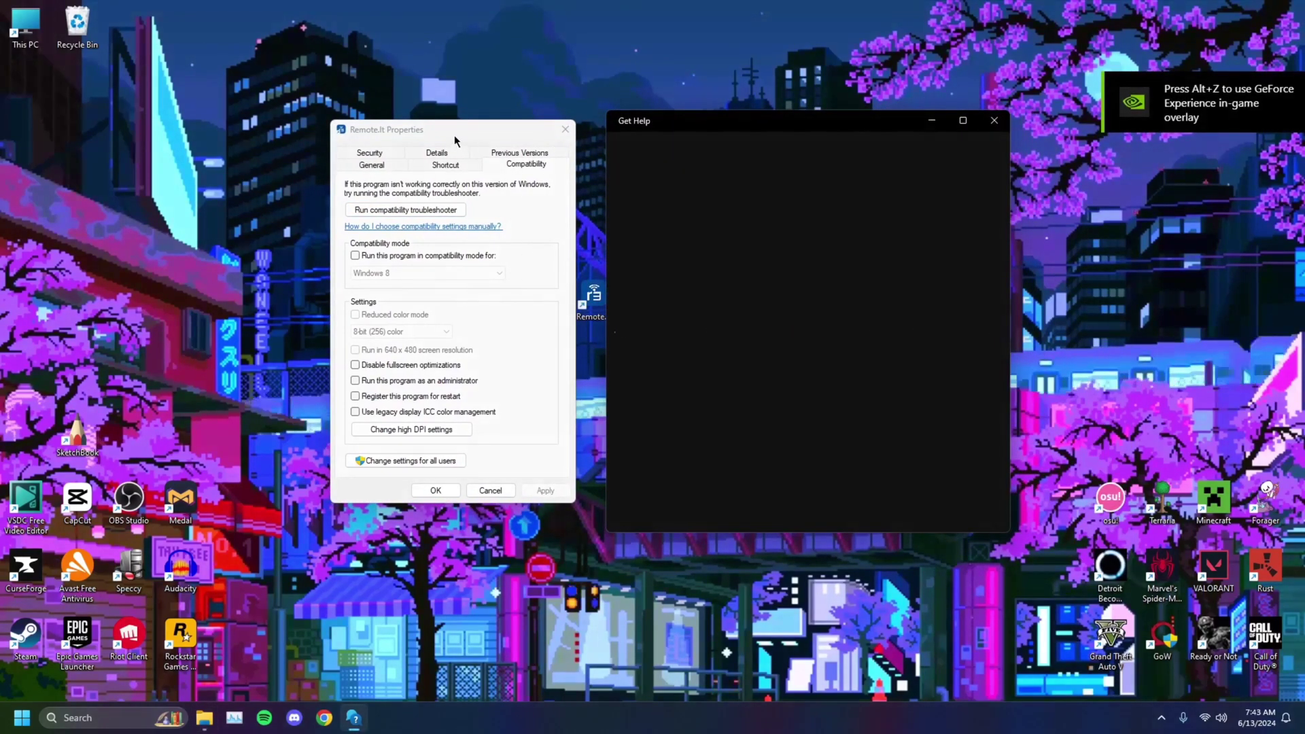
pyautogui.moveTo(454, 132); pyautogui.dragTo(458, 149)
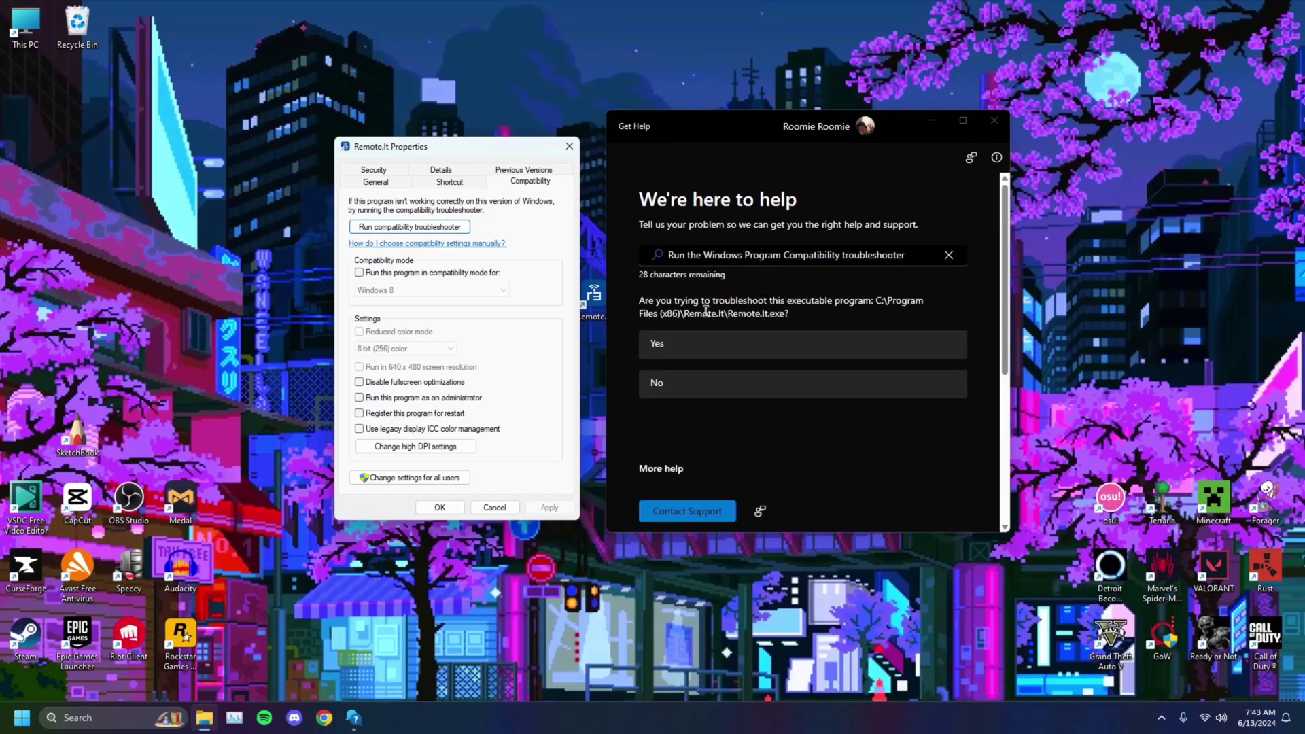
pyautogui.click(707, 343)
# Choose 'The program doesn't display correctly', accept recommended settings, and report the problem solved.
pyautogui.scroll(-2, 709, 326)
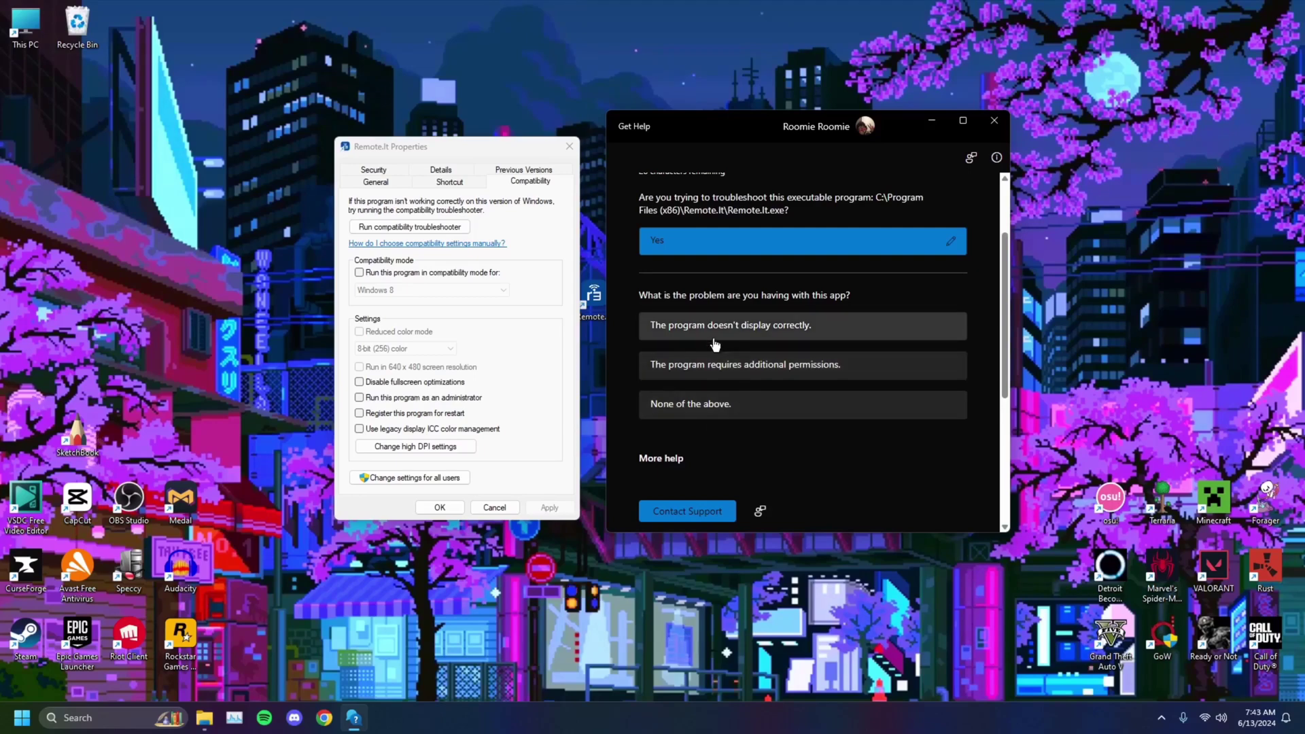
pyautogui.click(716, 335)
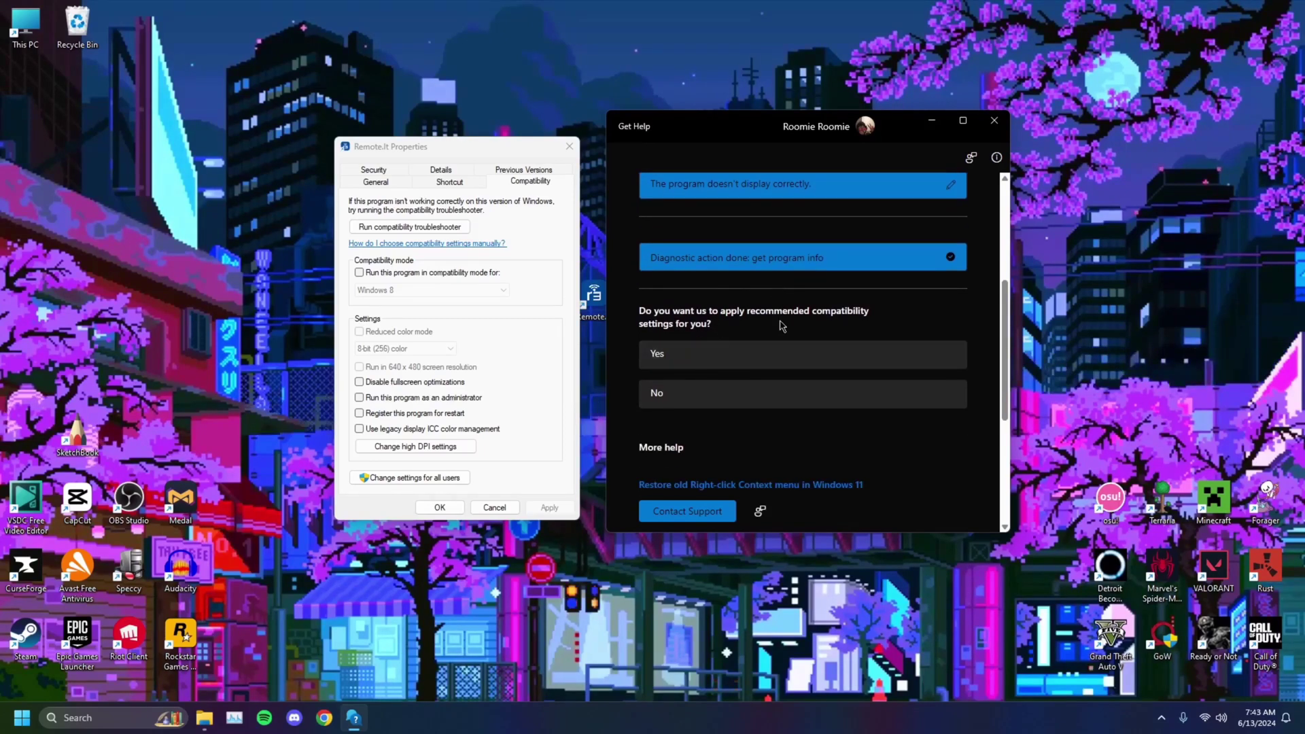
pyautogui.click(707, 365)
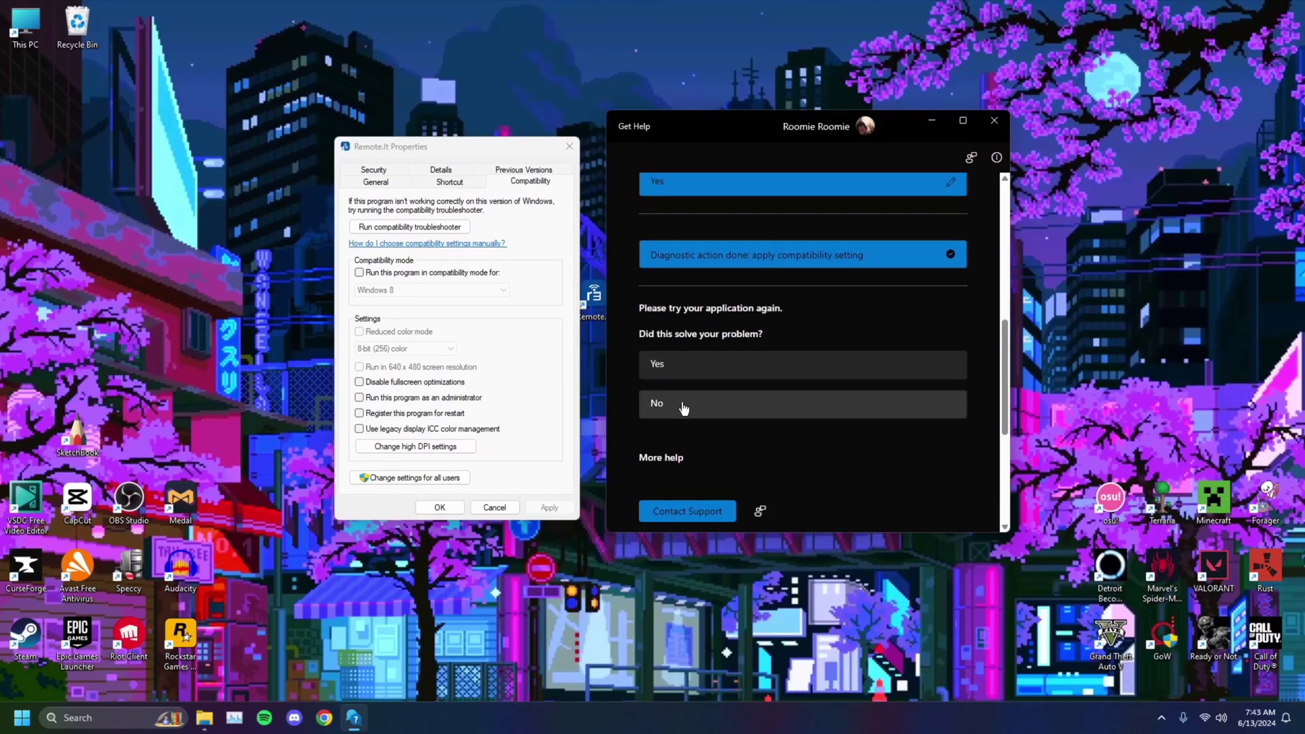
pyautogui.scroll(2, 816, 326)
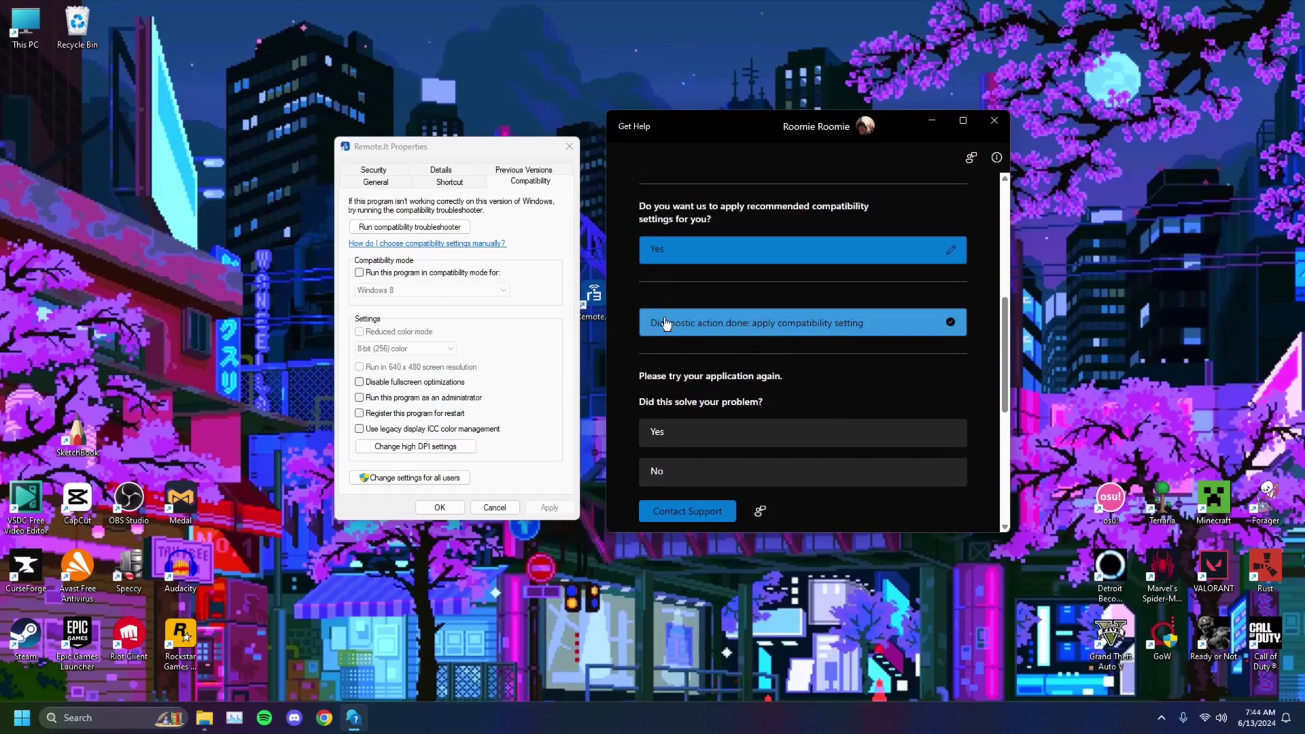
pyautogui.scroll(-2, 778, 340)
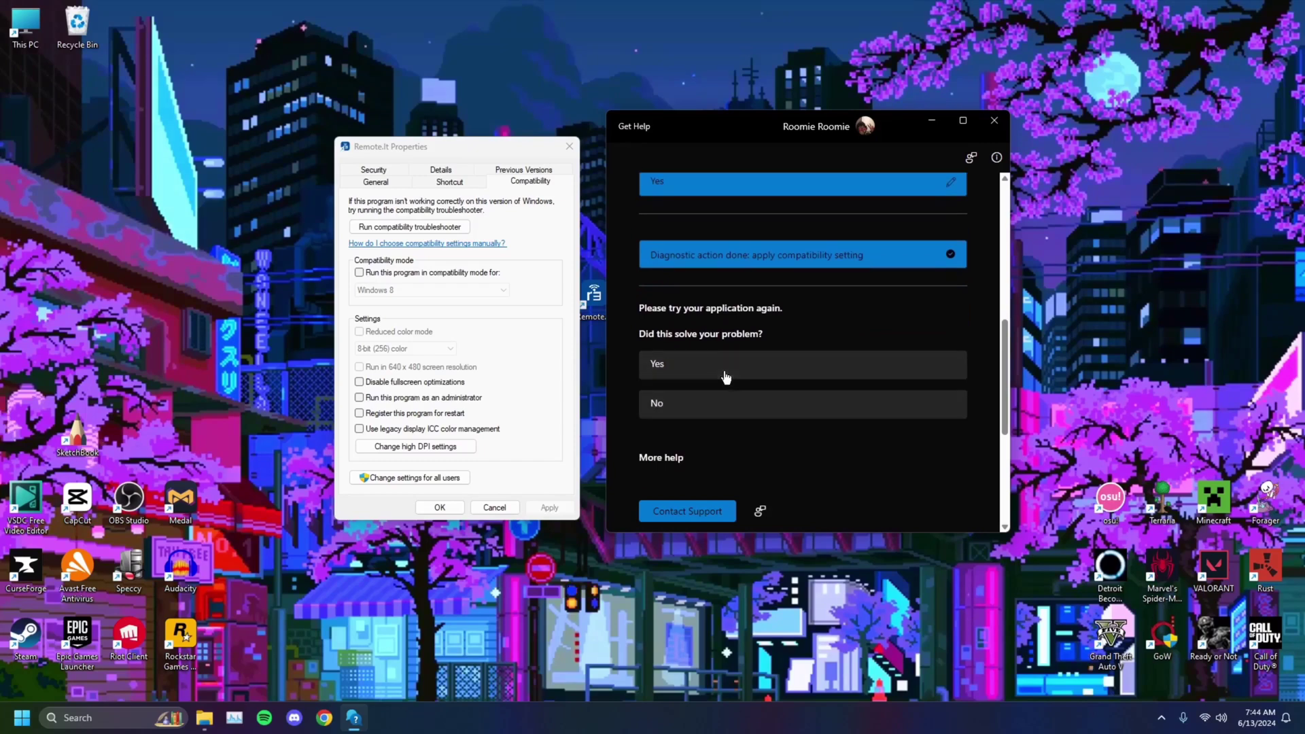
pyautogui.click(782, 365)
# Close the Get Help window and cancel the Remote.It Properties dialog.
pyautogui.click(995, 123)
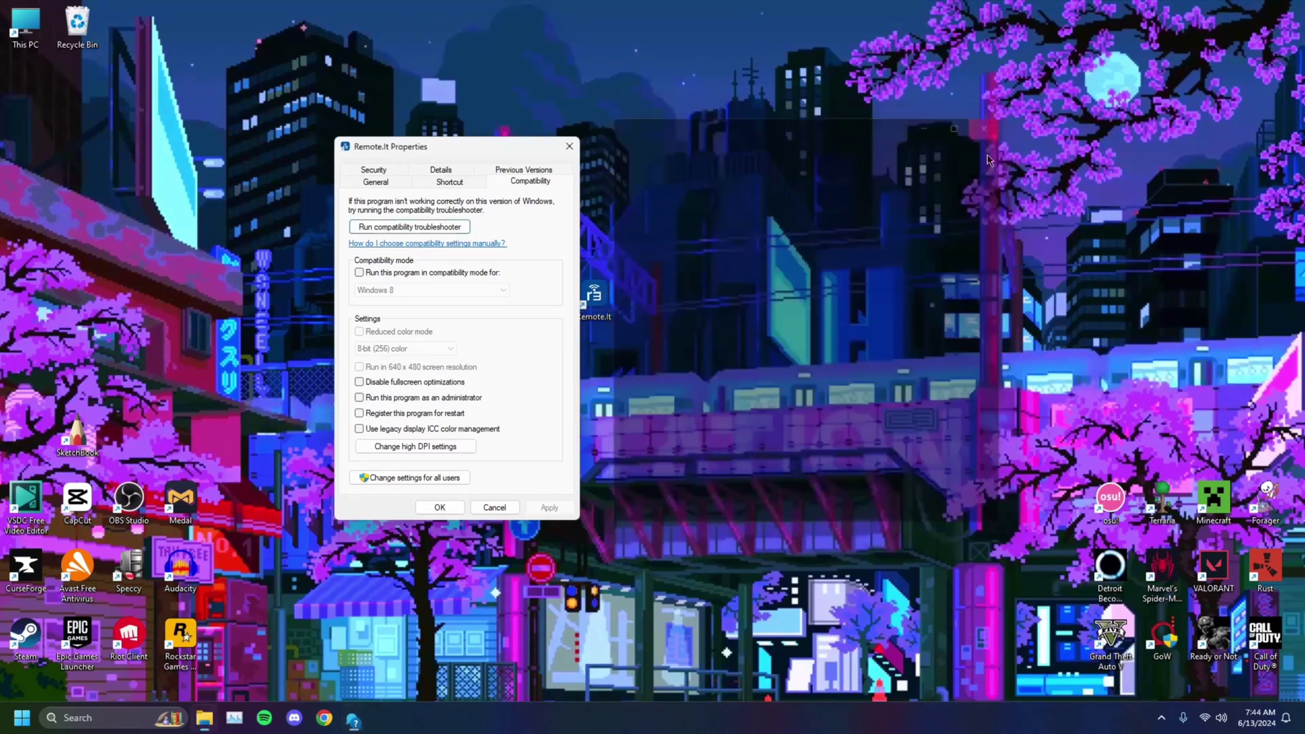
pyautogui.moveTo(526, 152); pyautogui.dragTo(863, 164)
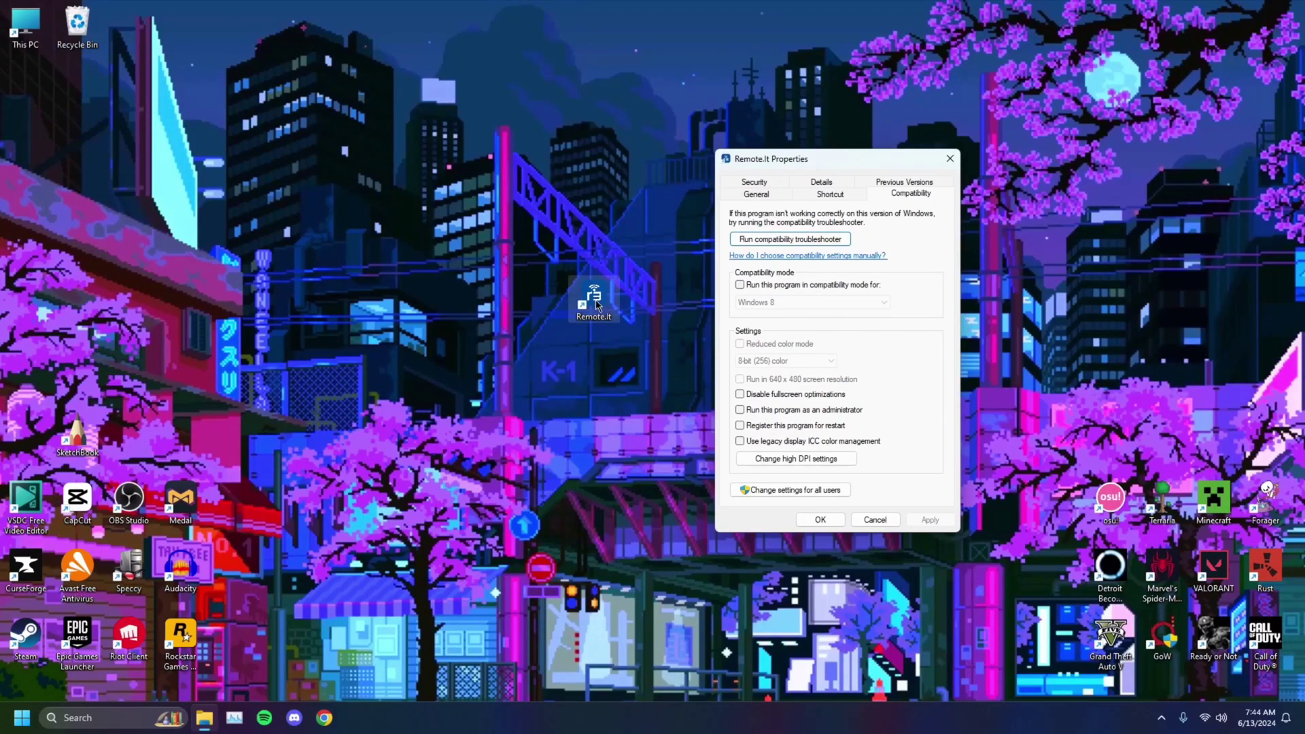
pyautogui.click(874, 519)
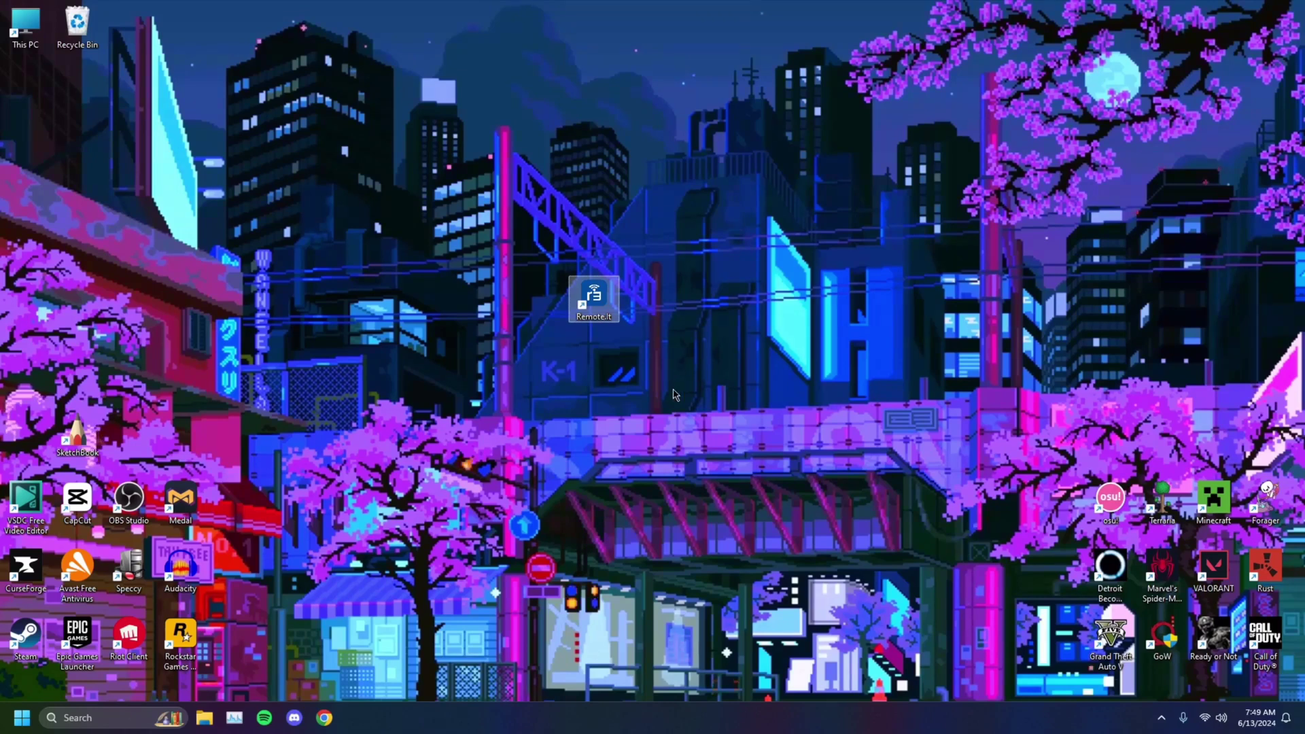
# Search 'settings' and open System > For developers in Settings.
pyautogui.click(88, 726)
pyautogui.write('settings')
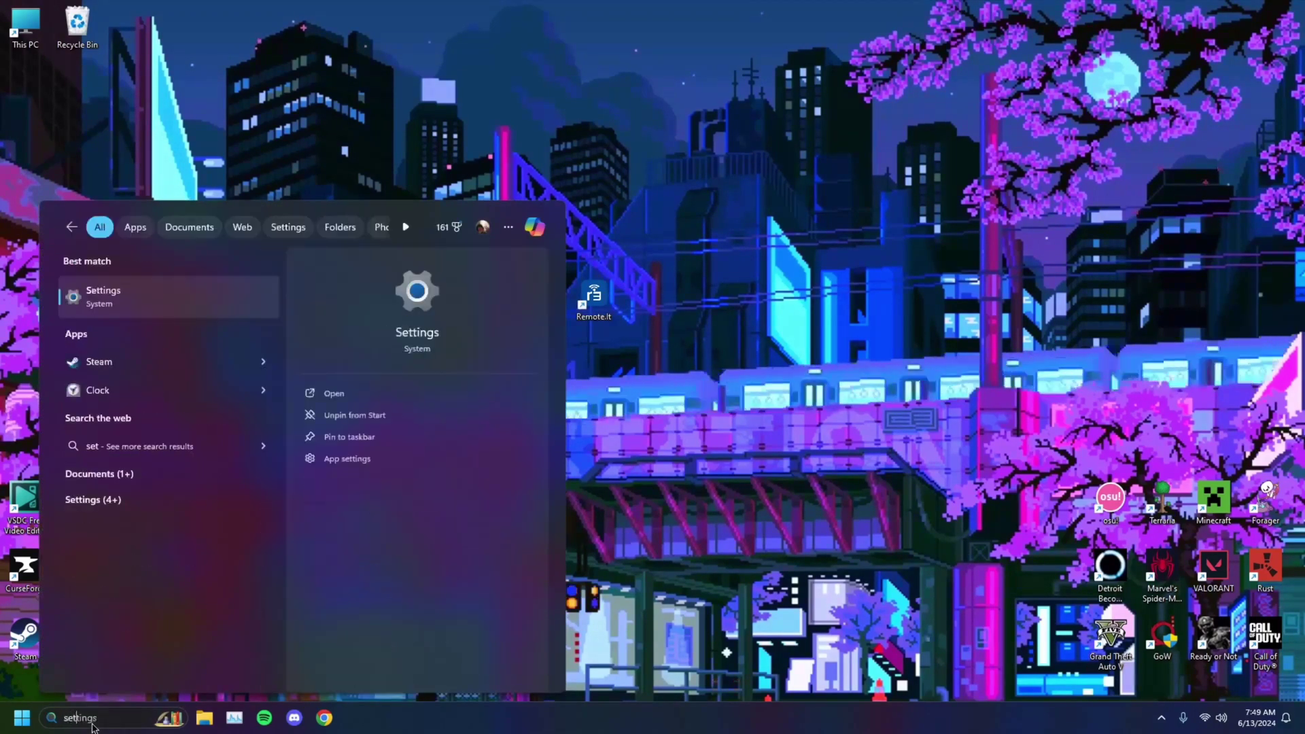
pyautogui.press('Return')
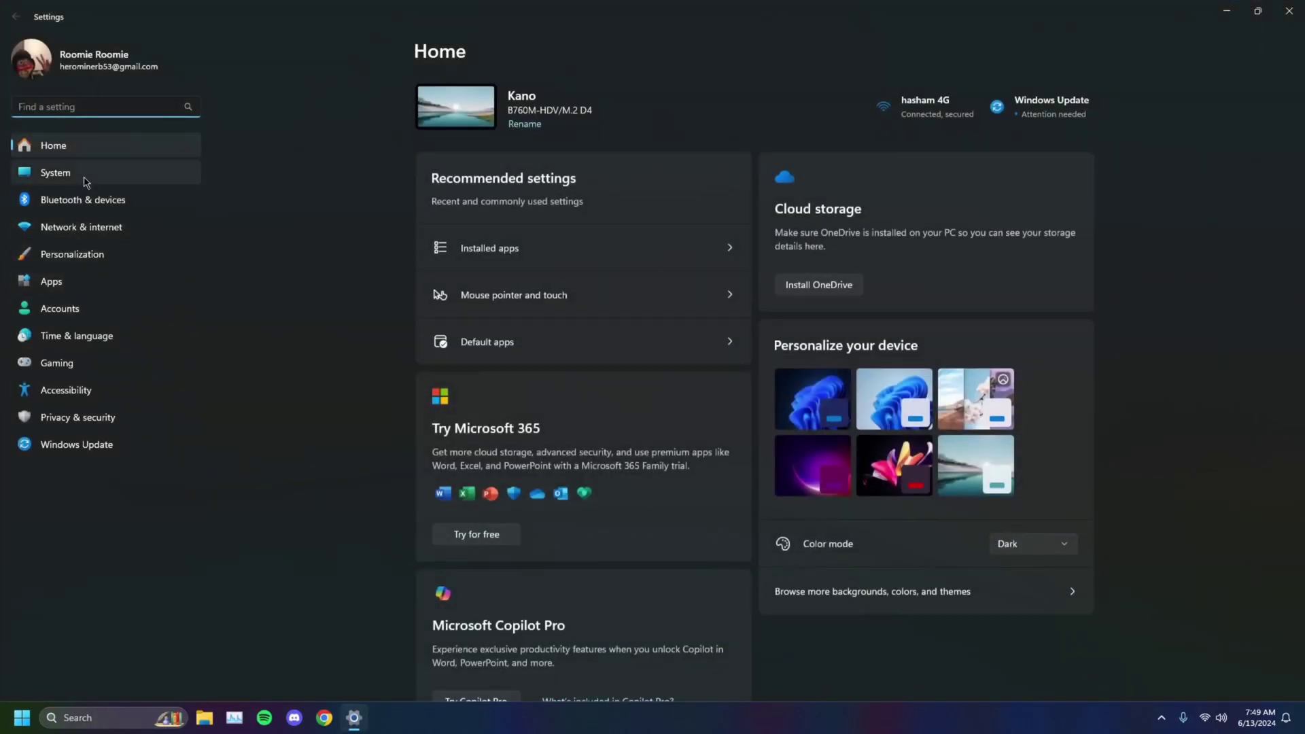
pyautogui.click(87, 176)
pyautogui.scroll(-3, 569, 351)
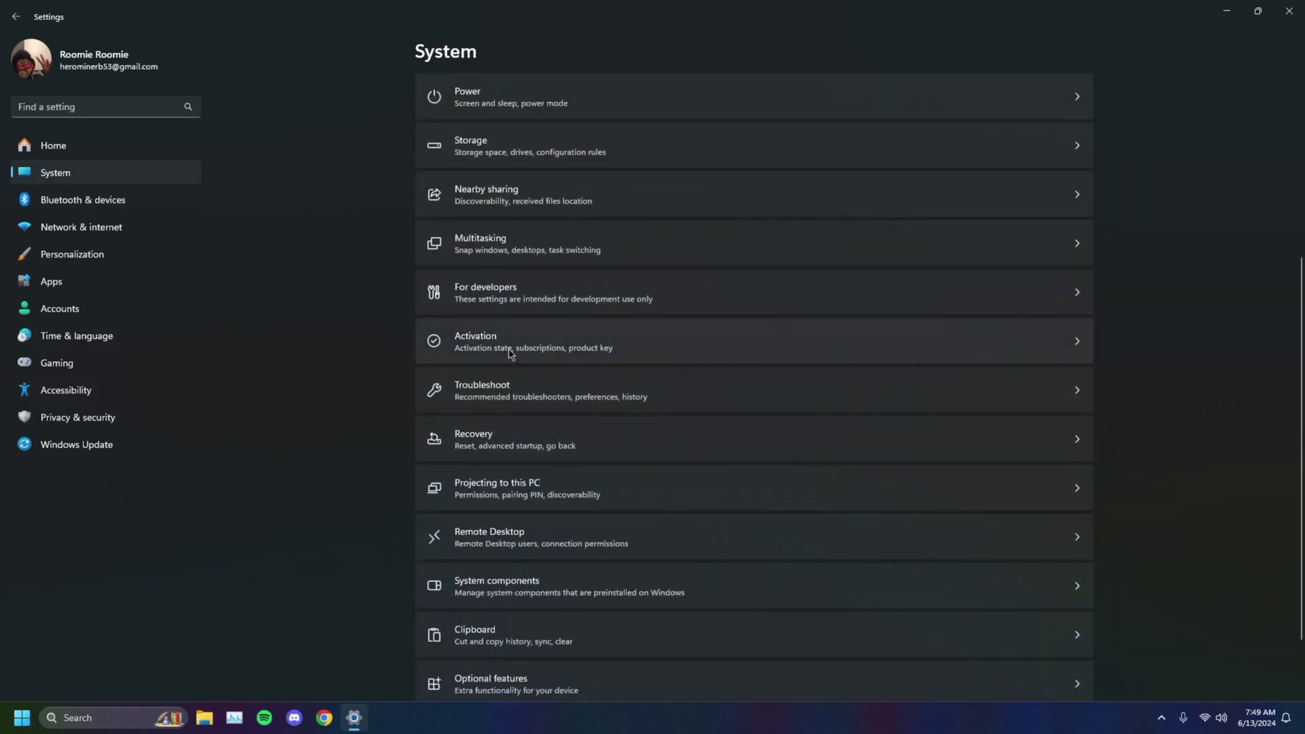
pyautogui.click(483, 297)
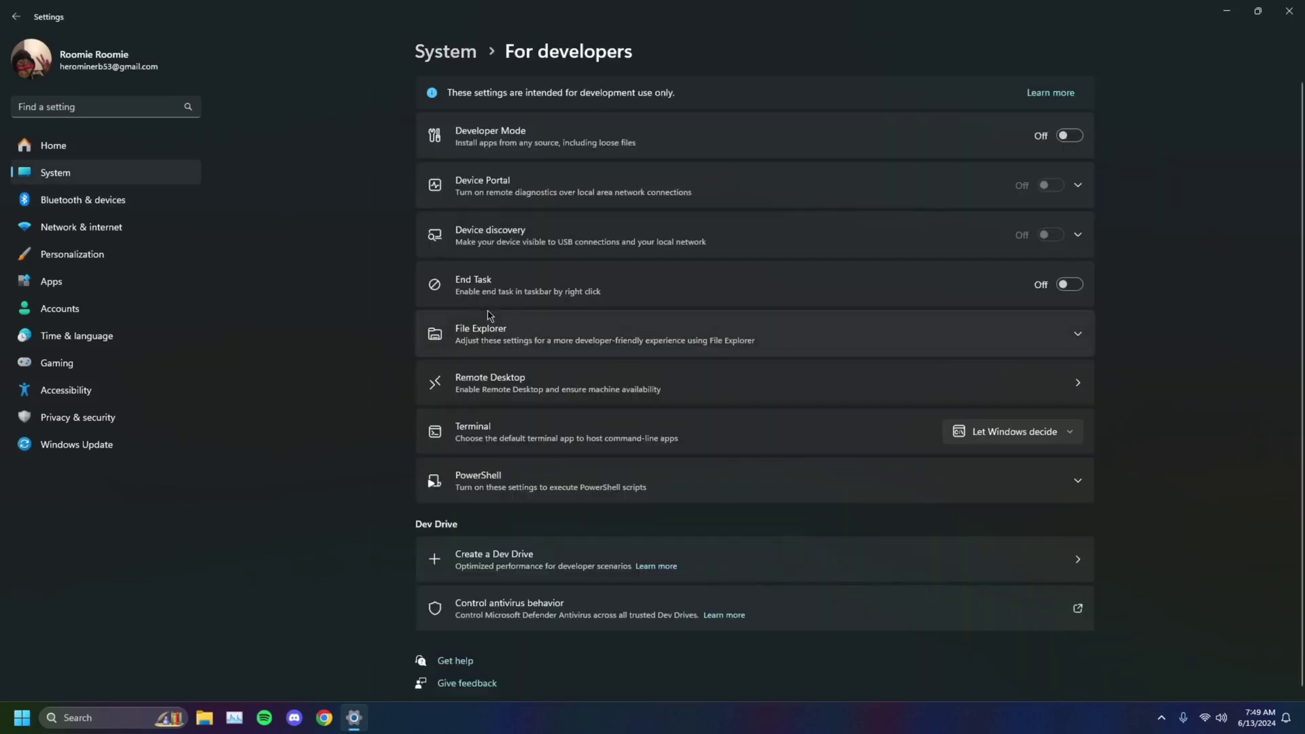
# Turn Developer Mode on and confirm with Yes, then turn it off and close Settings.
pyautogui.click(1065, 138)
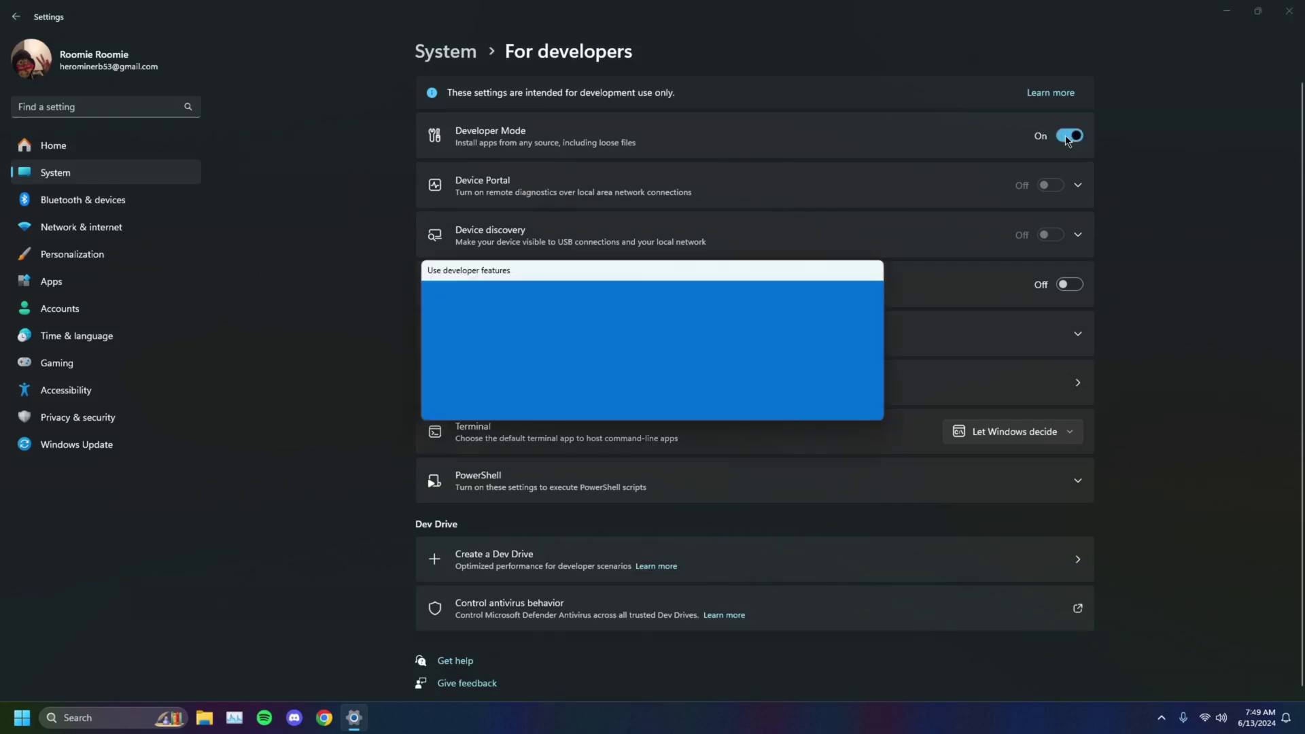
pyautogui.click(774, 394)
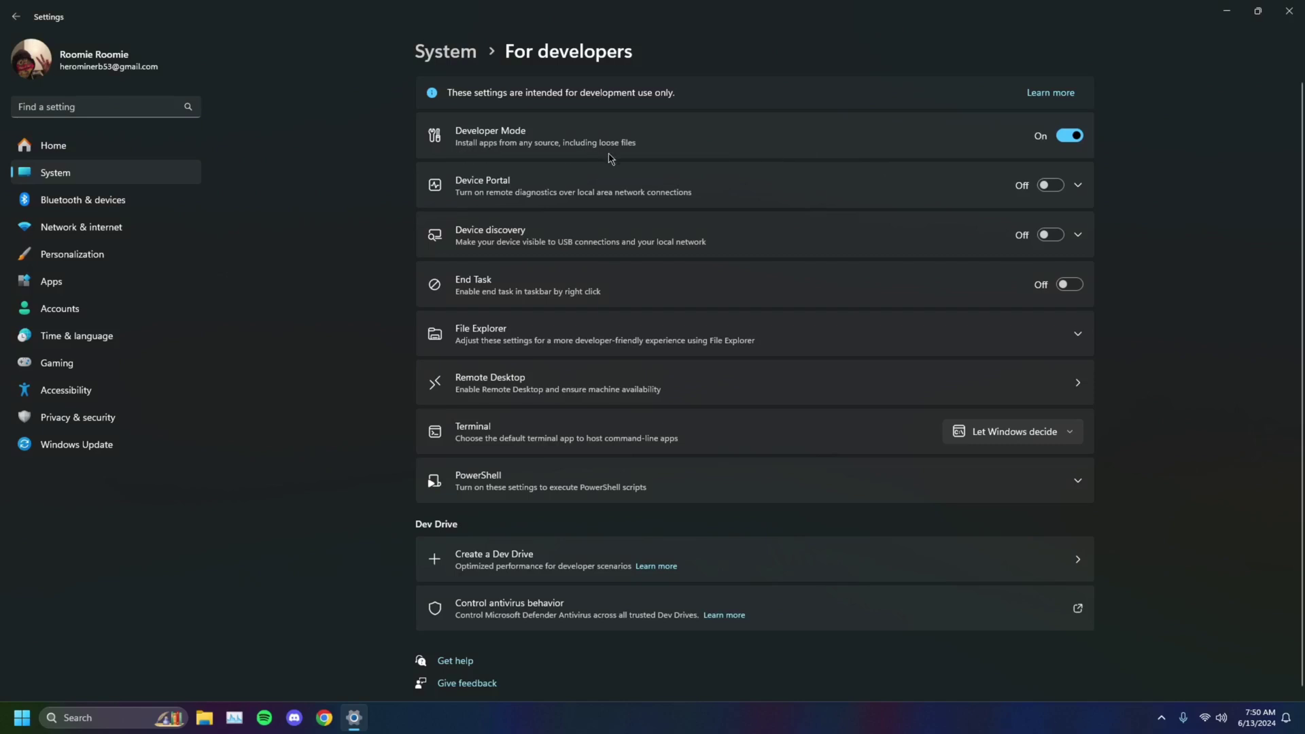
pyautogui.click(1080, 138)
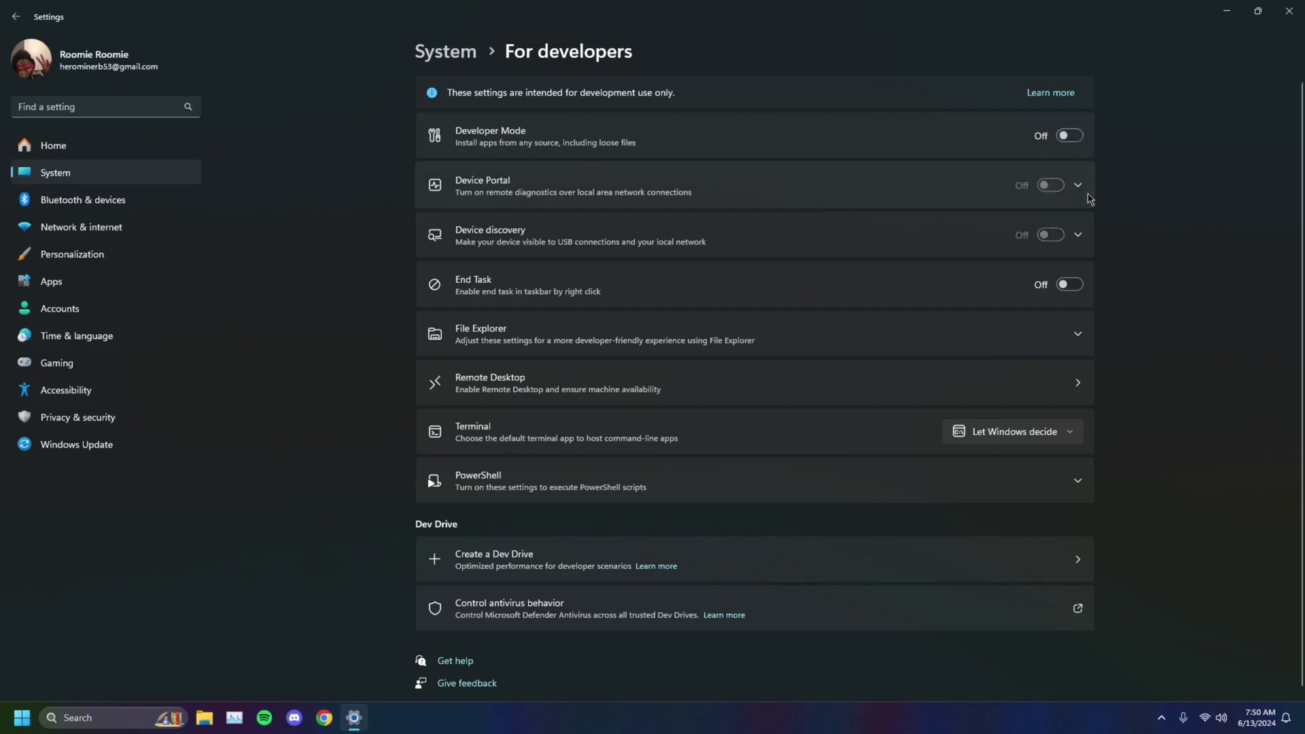
pyautogui.click(1288, 11)
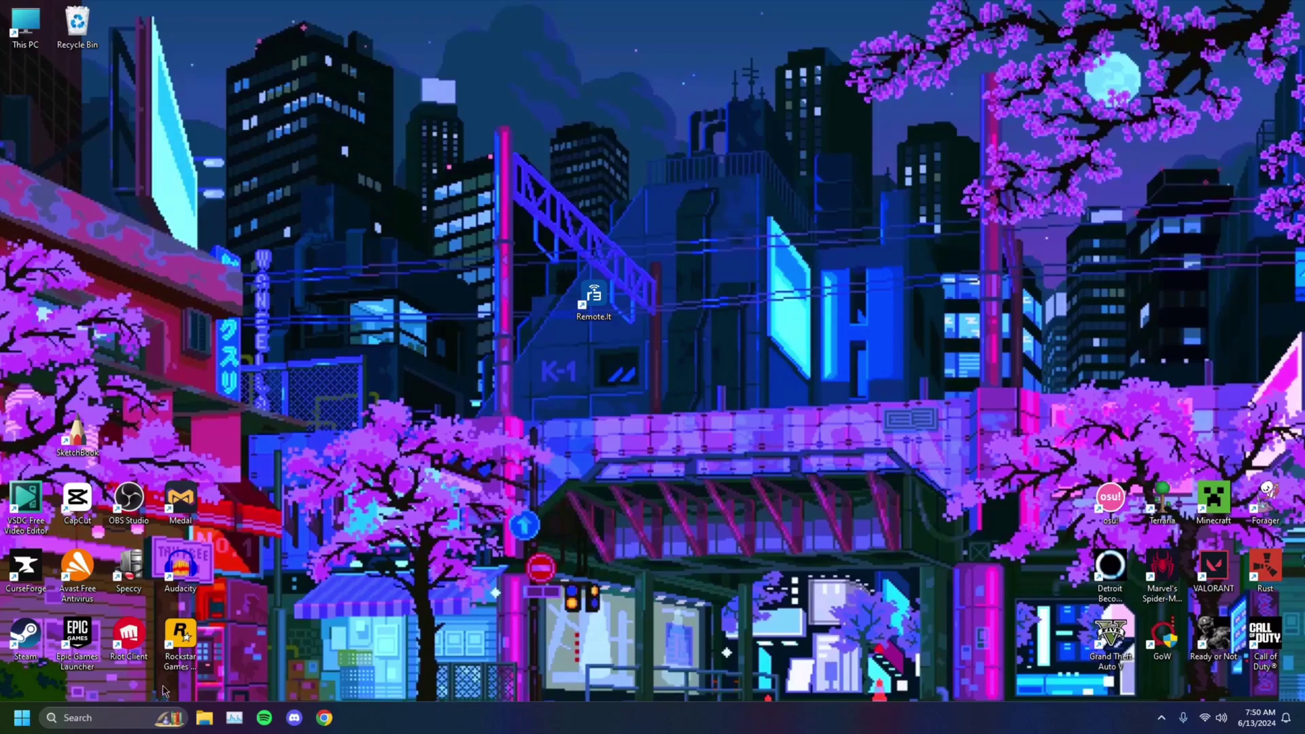
# Search 'settings' and open Apps > Installed apps.
pyautogui.click(136, 720)
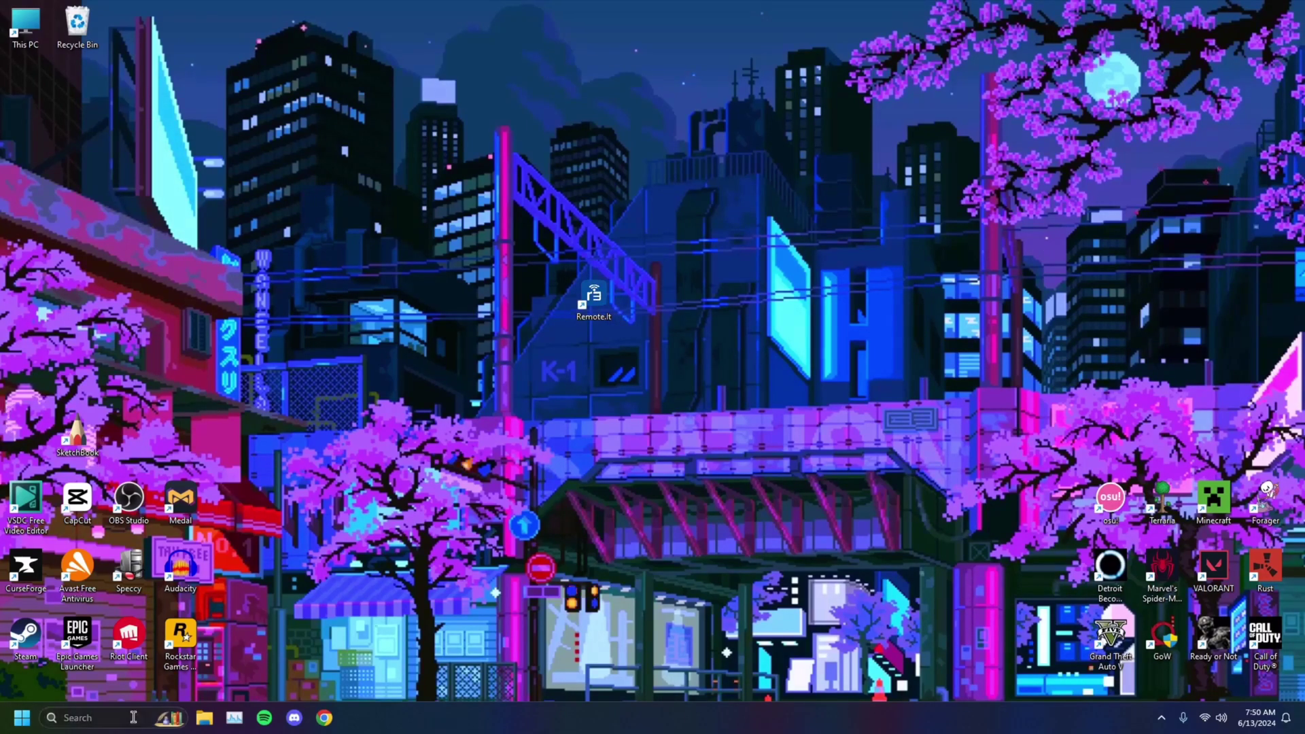
pyautogui.write('settings')
pyautogui.press('Return')
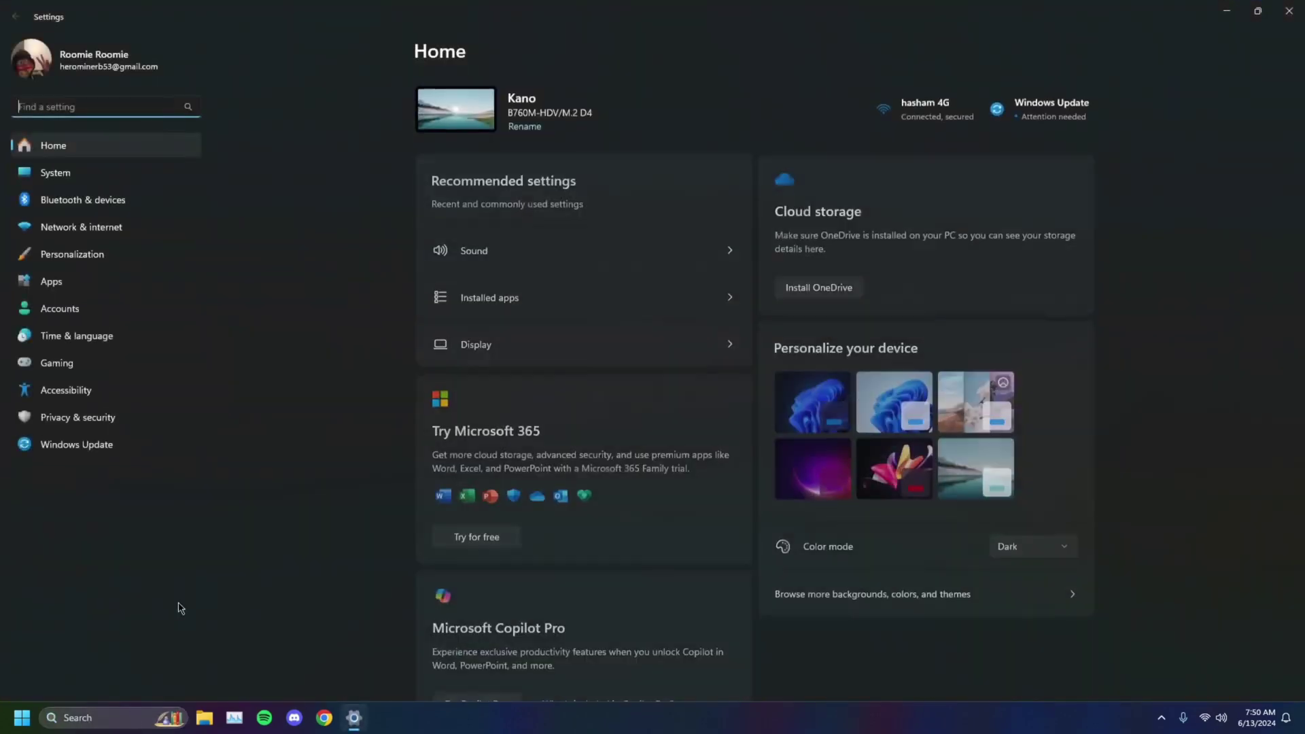
pyautogui.click(66, 281)
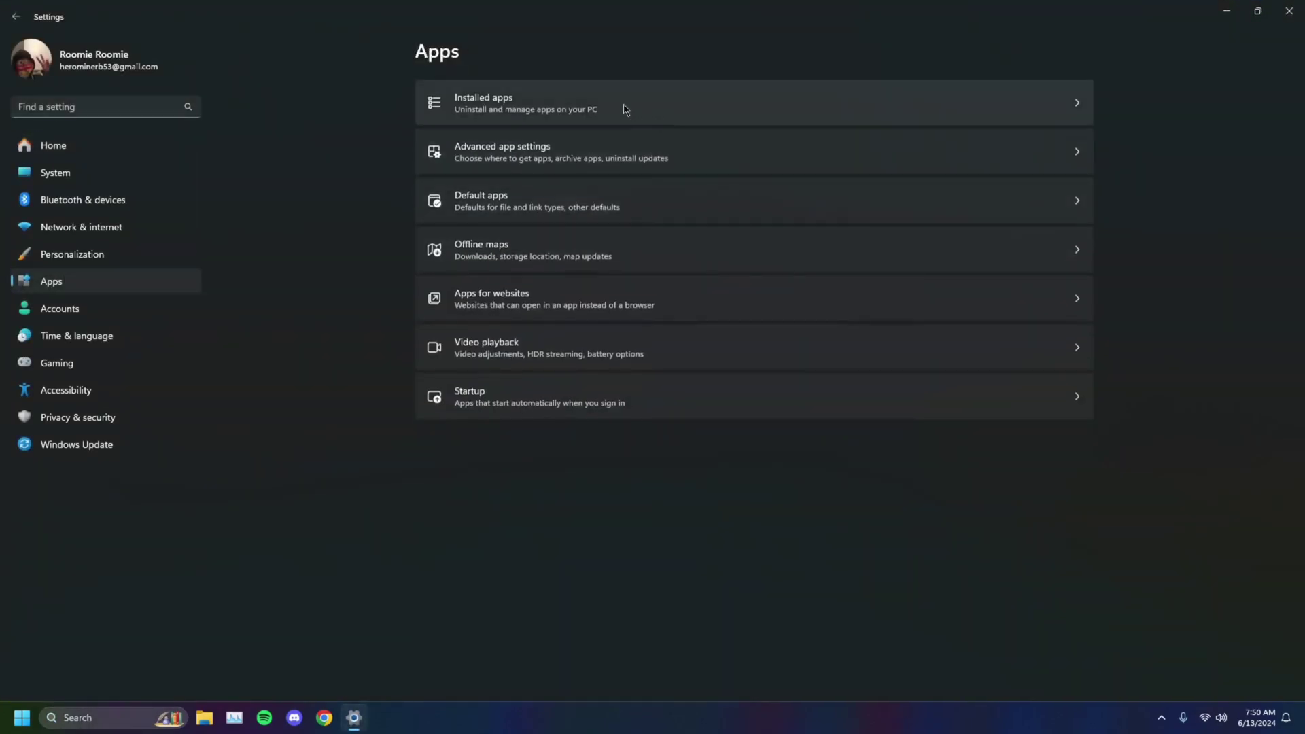
pyautogui.click(561, 114)
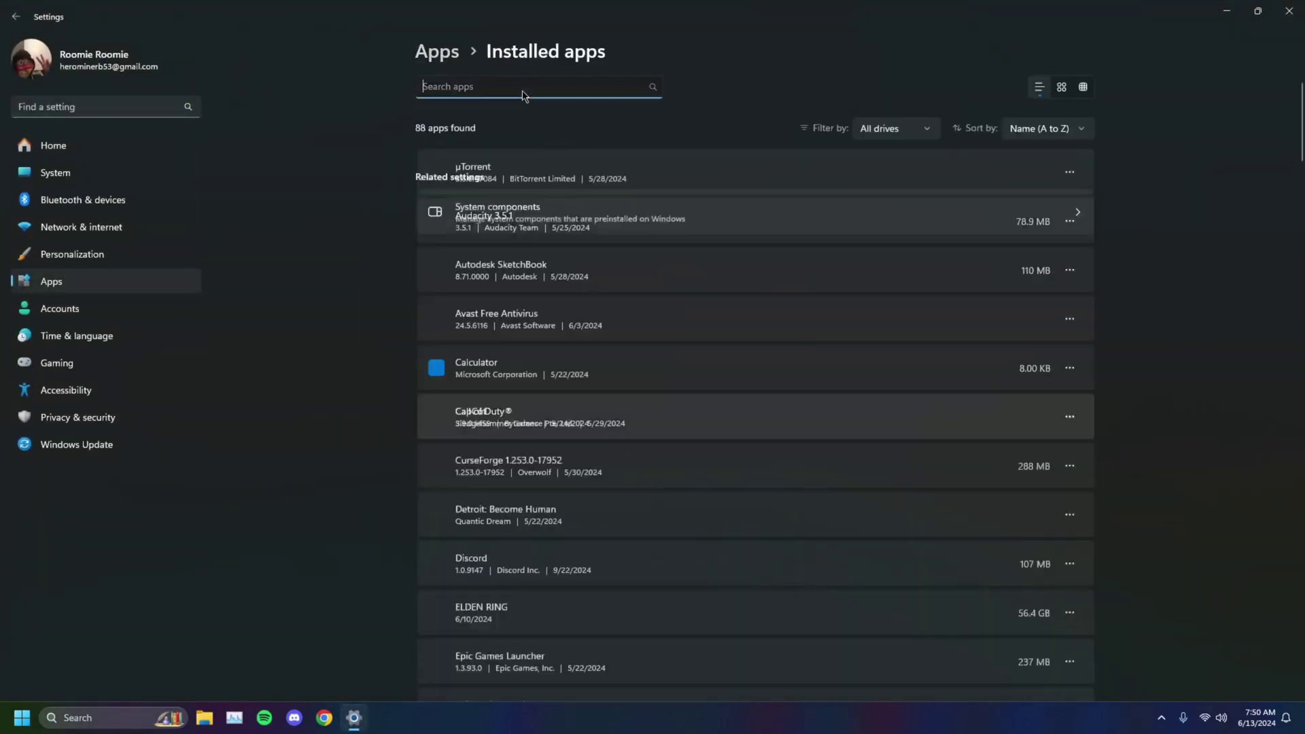
# Search installed apps for 'remot', view Remote.It's Uninstall option, then close Settings.
pyautogui.click(522, 90)
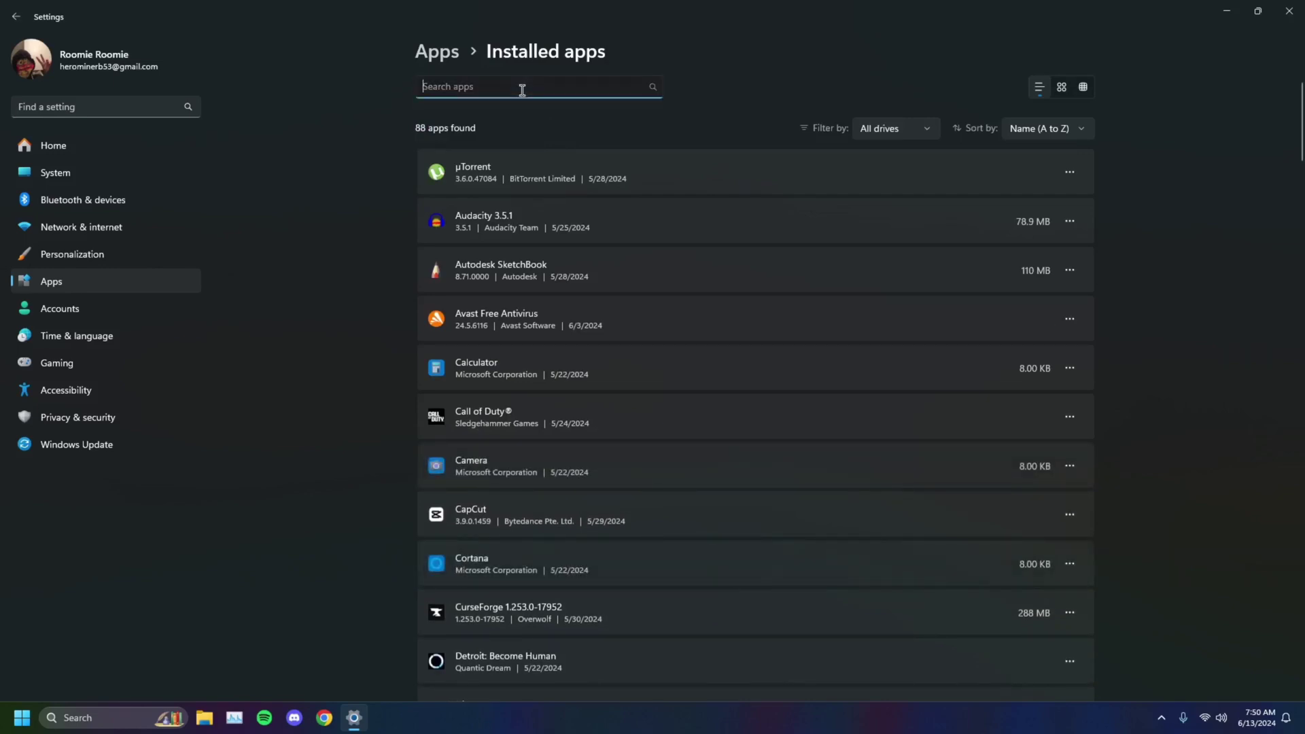
pyautogui.write('remot')
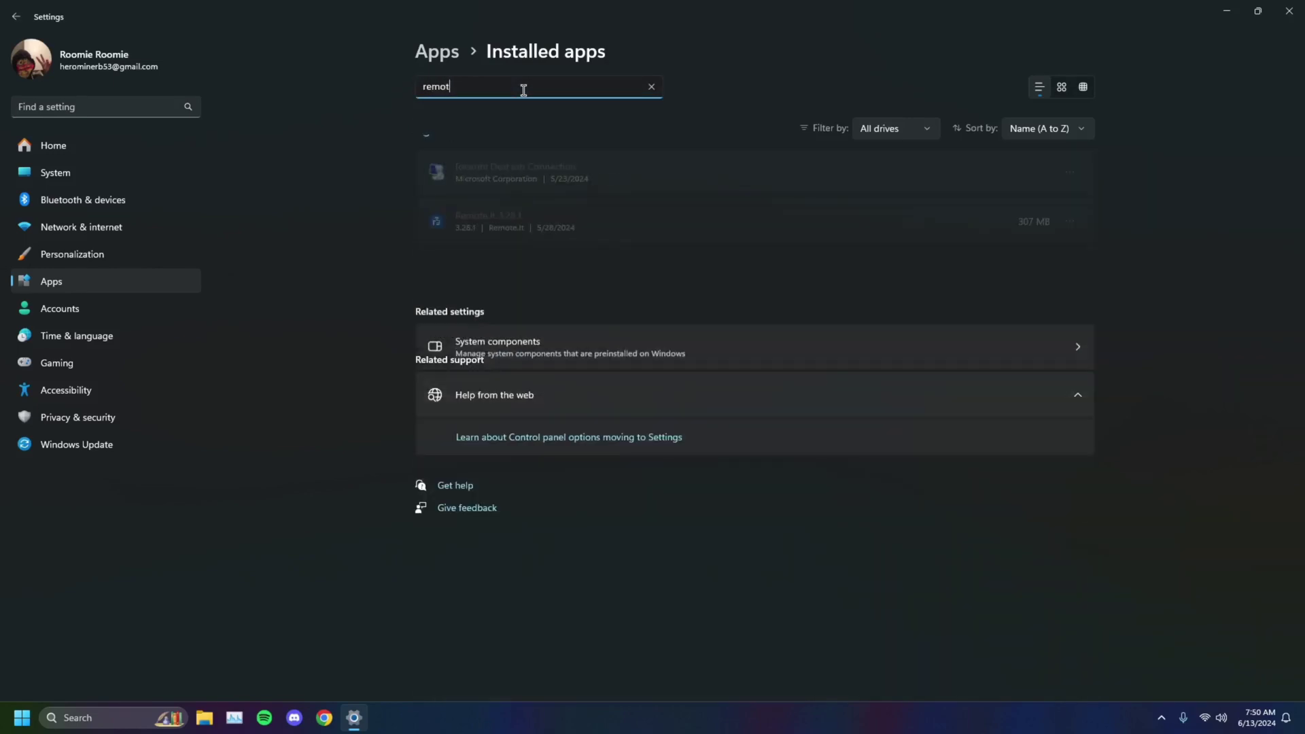
pyautogui.click(1071, 224)
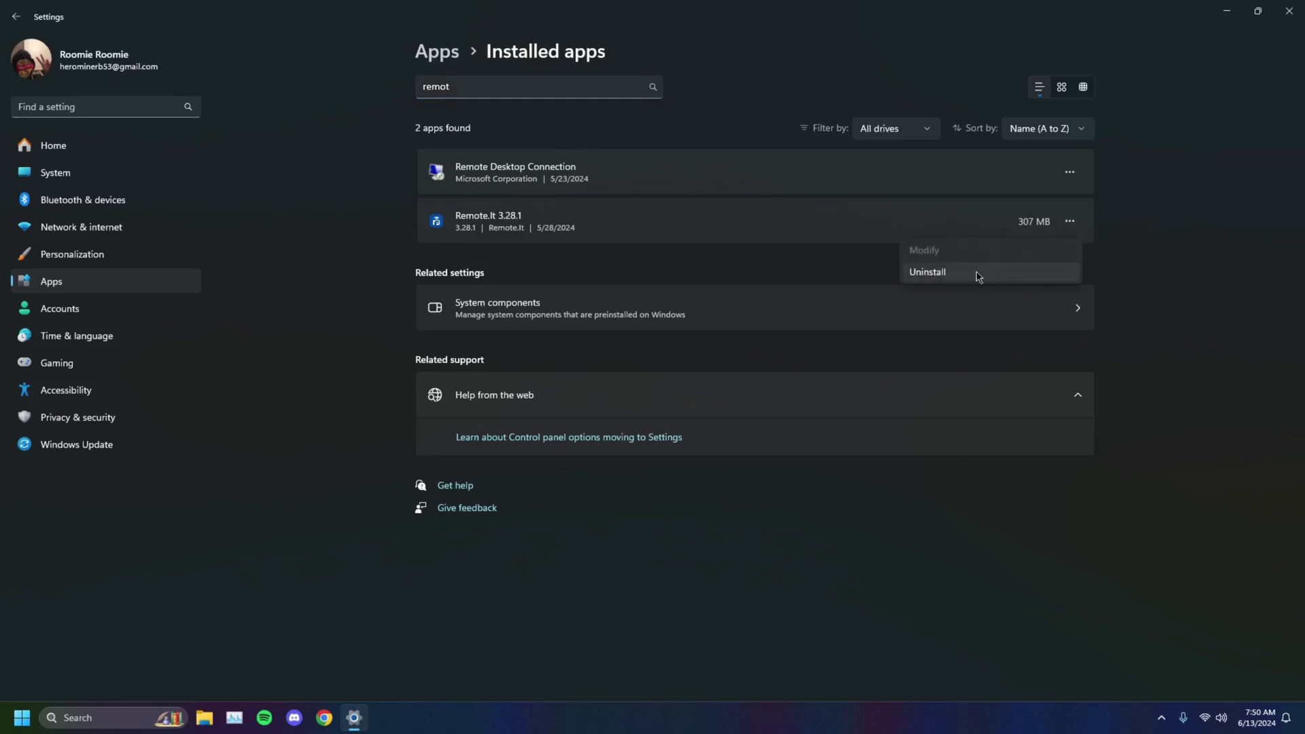
pyautogui.click(1197, 225)
pyautogui.click(1290, 11)
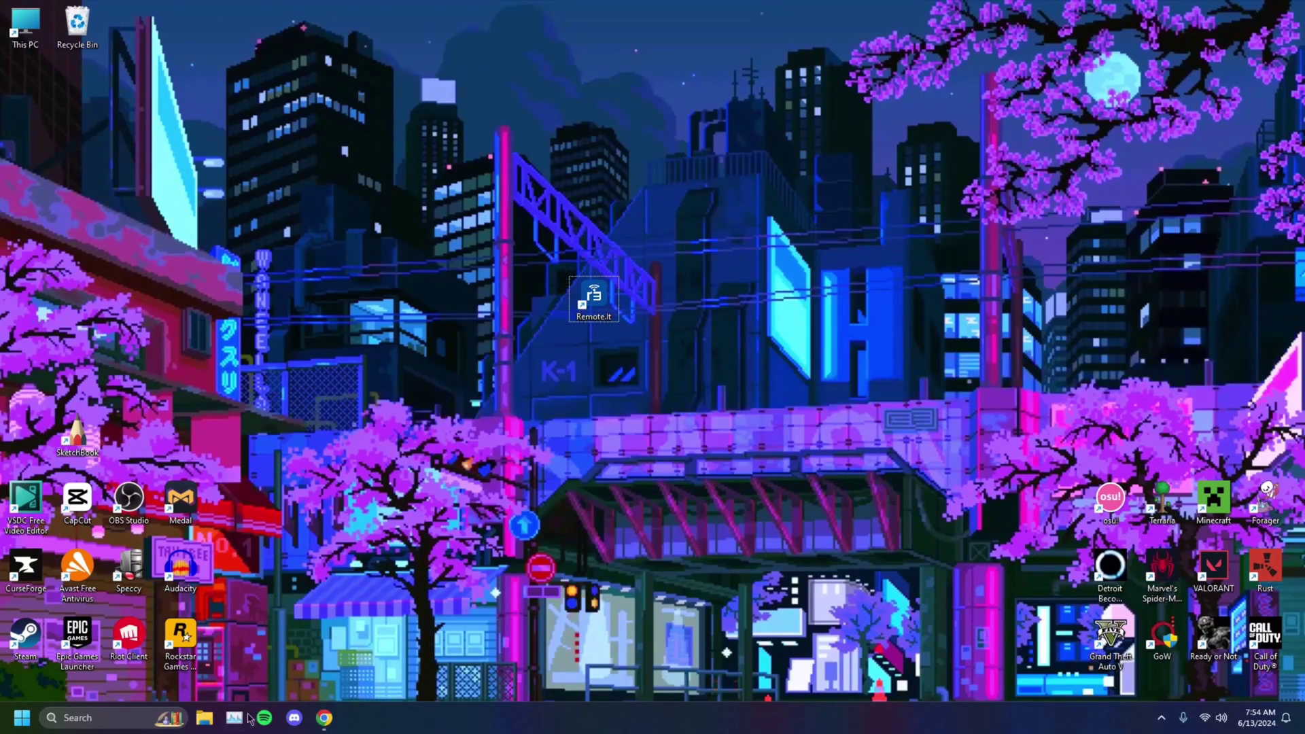
# Bring up Chrome on remote.it/download, decline cookies, and open the Windows instructions.
pyautogui.click(332, 727)
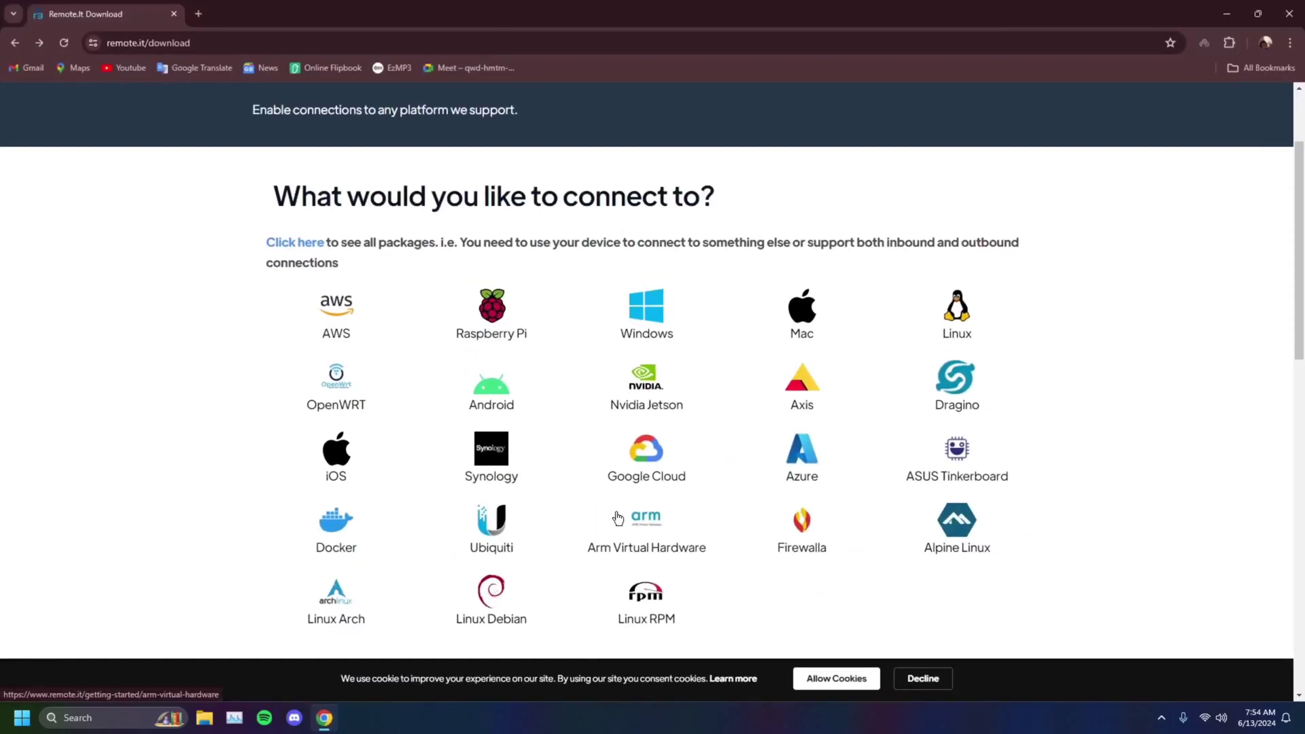
pyautogui.click(329, 726)
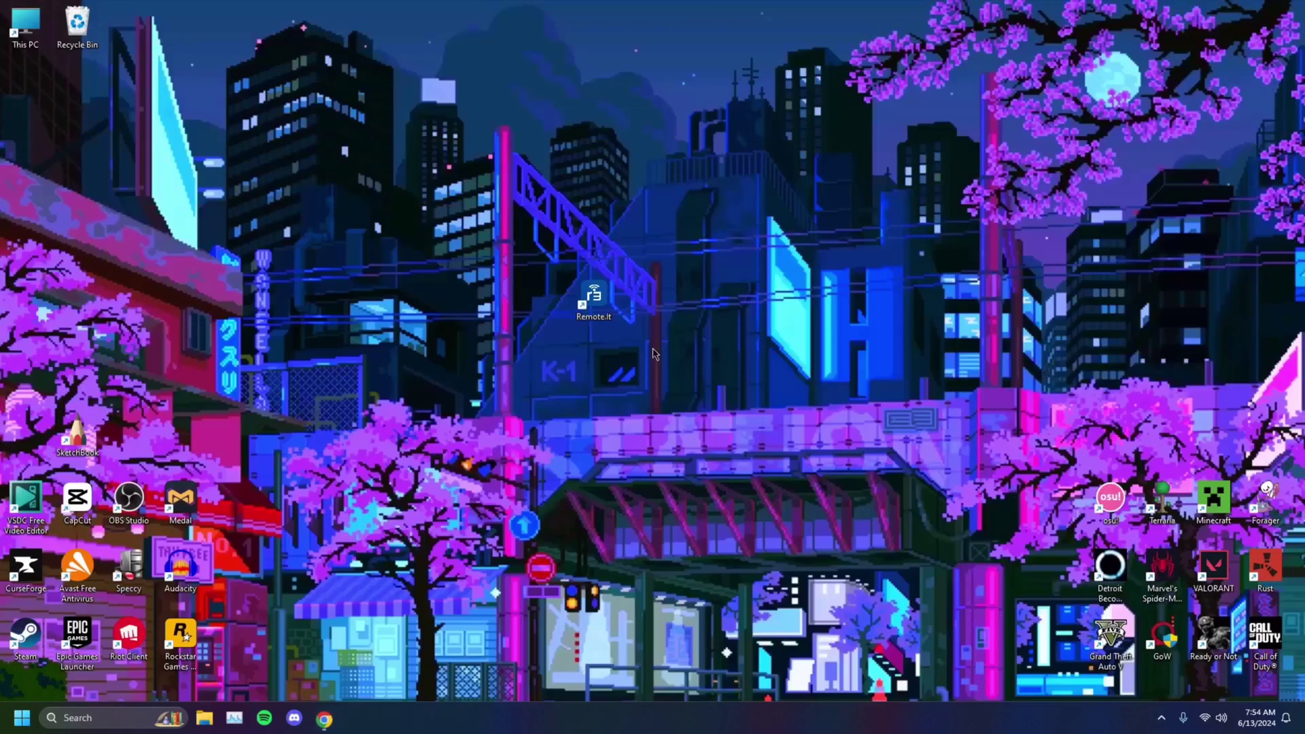
pyautogui.click(329, 726)
pyautogui.scroll(-1, 780, 570)
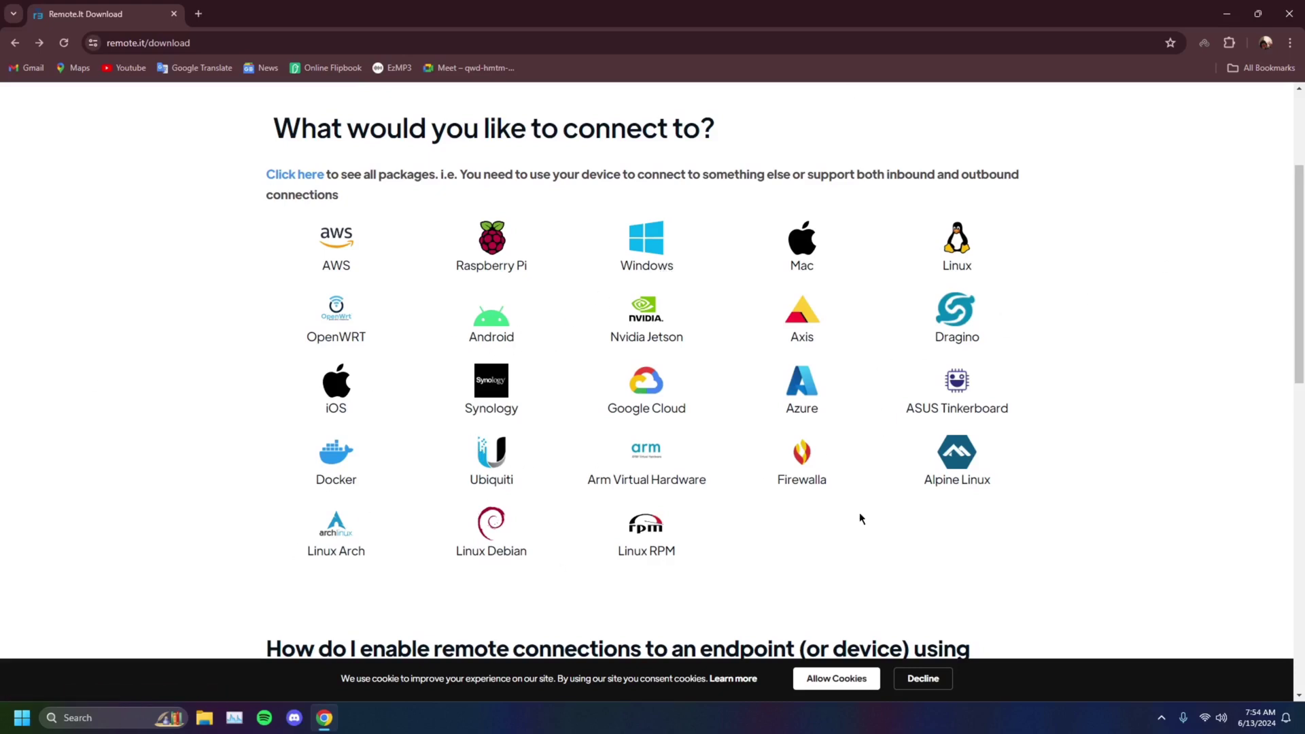
pyautogui.scroll(1, 863, 518)
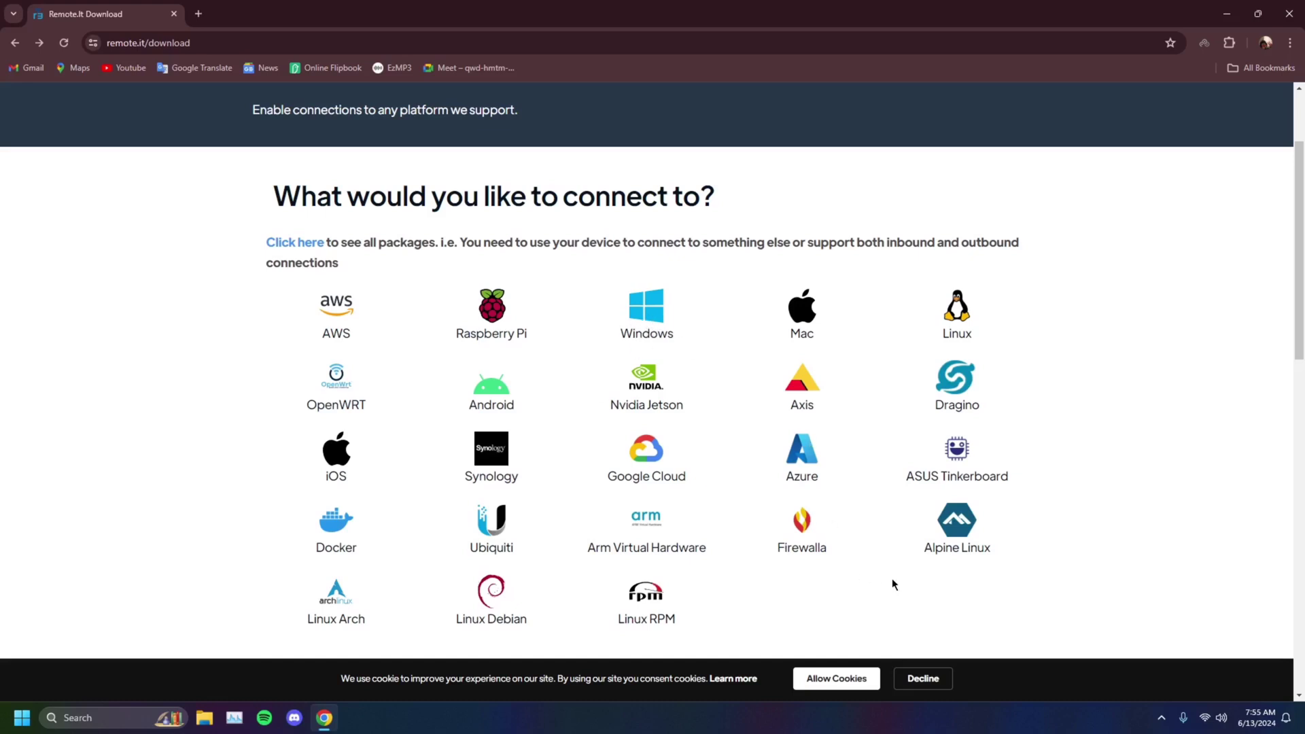
pyautogui.click(930, 674)
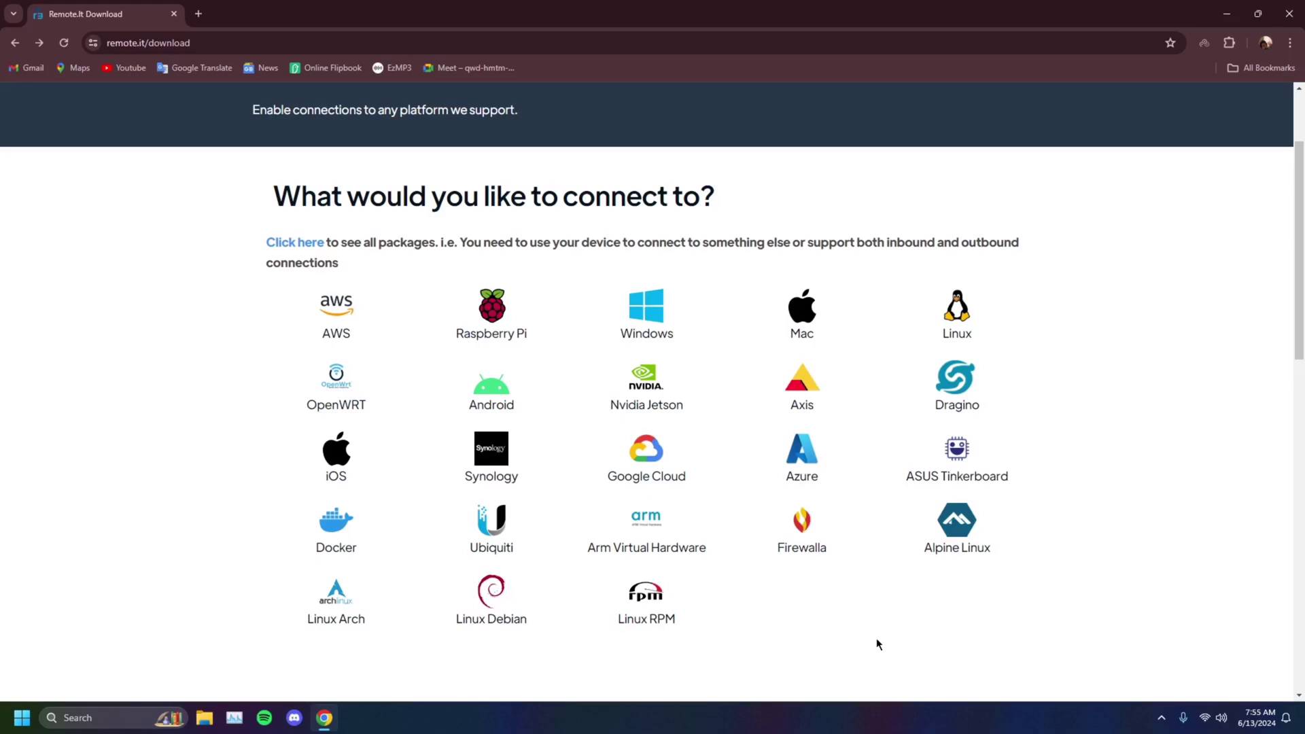
pyautogui.click(645, 319)
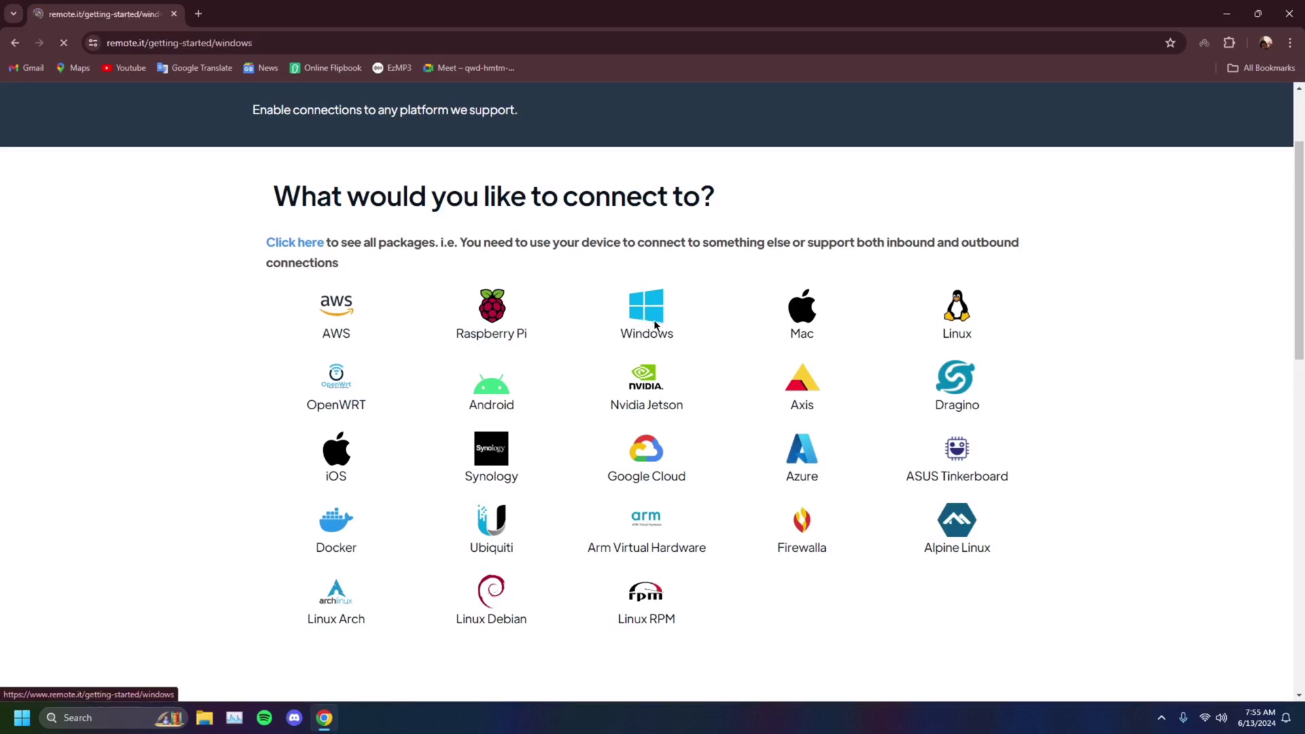
# Scroll to the X86, X86_64 and ARM64 Windows Desktop downloads, then close the browser.
pyautogui.scroll(-3, 650, 329)
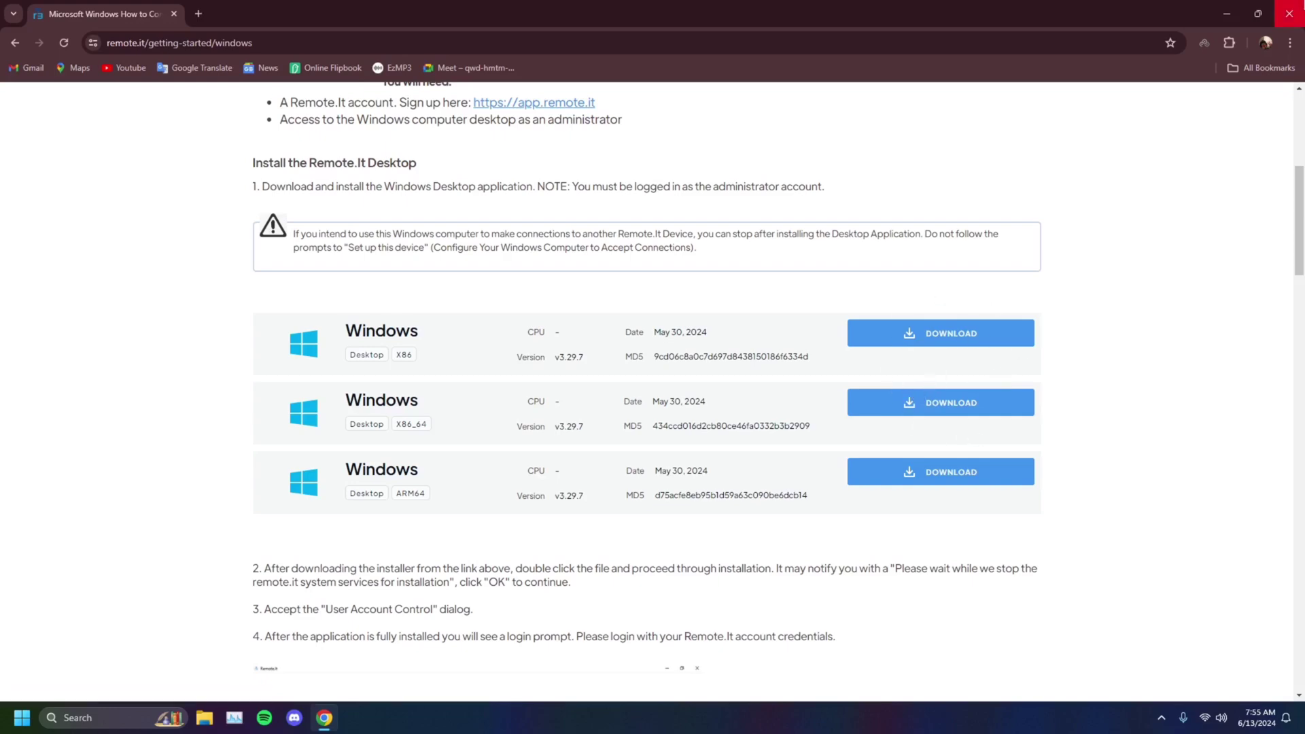
pyautogui.click(1289, 13)
# Drag the Remote.It shortcut into the left icon column above VSDC.
pyautogui.moveTo(594, 299); pyautogui.dragTo(26, 432)
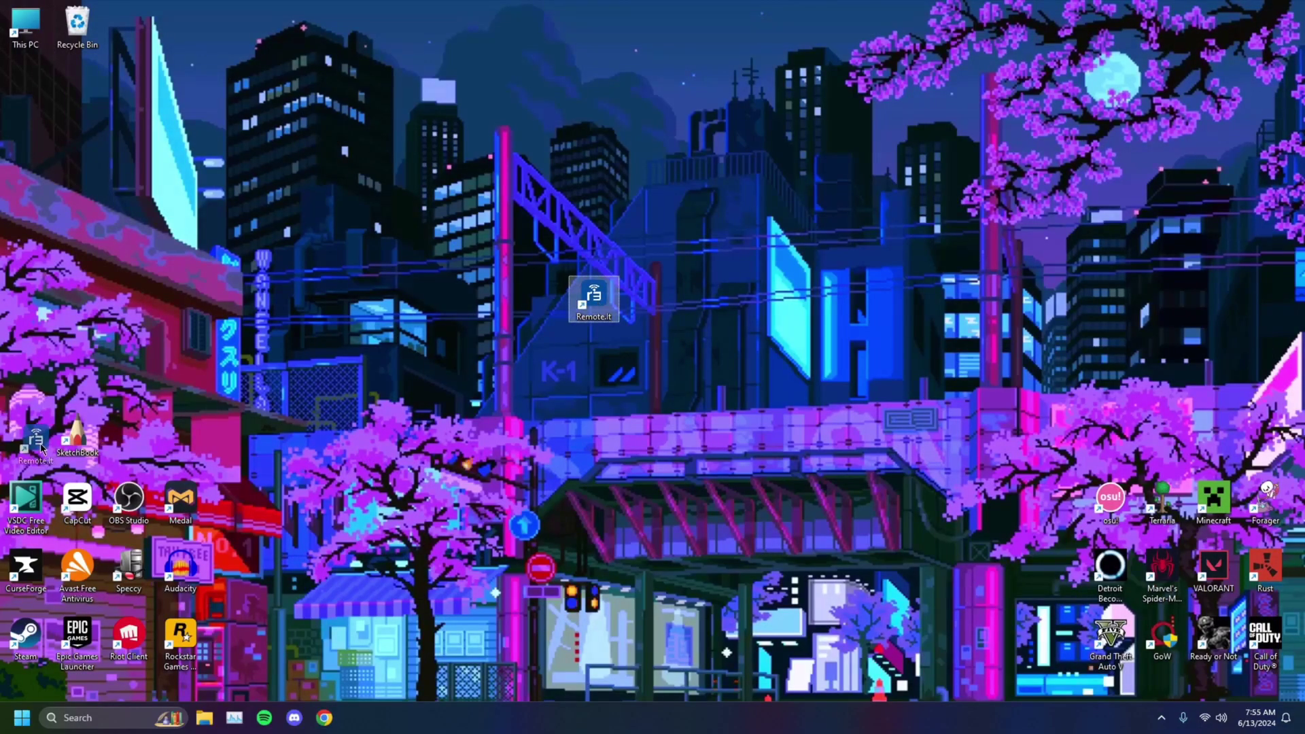